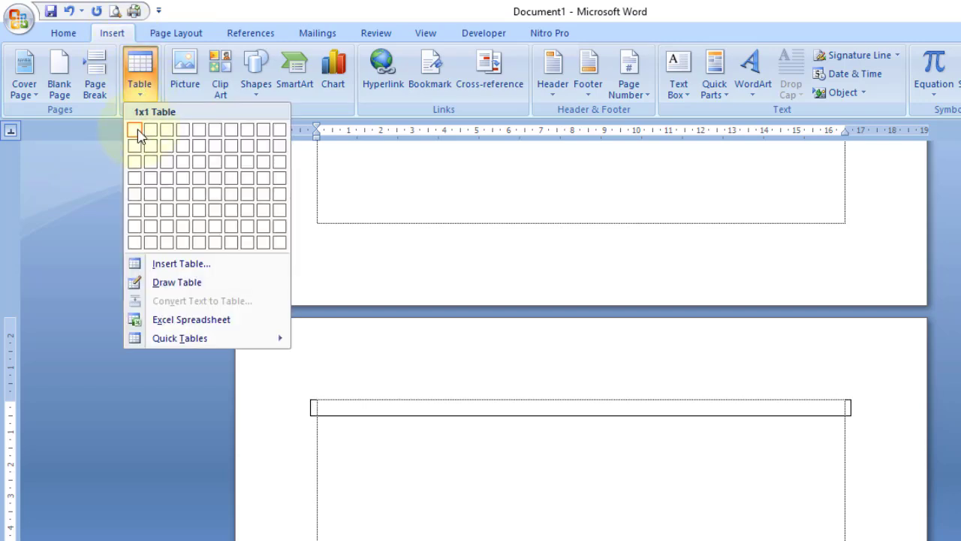
Step: Insert a two-column, one-row table at the start of the page and remove all its borders
click(152, 134)
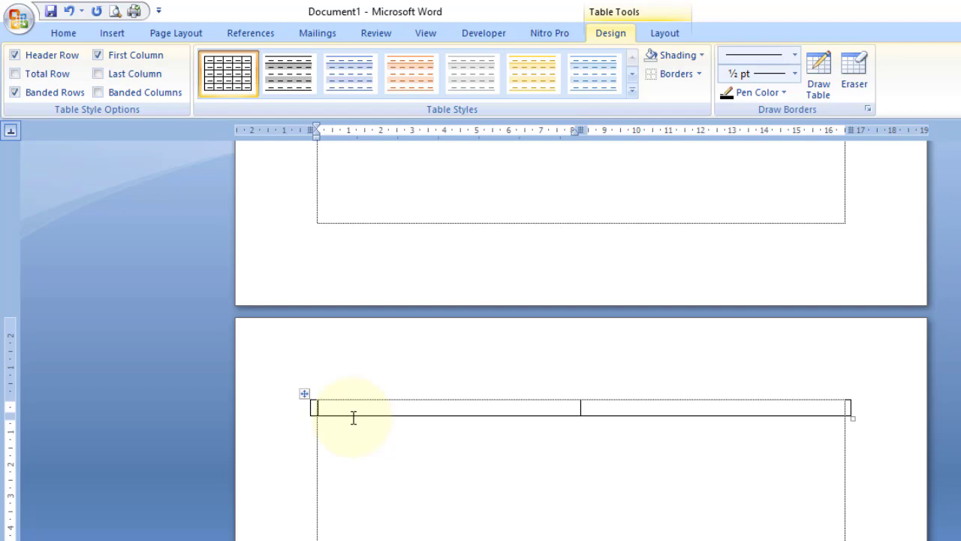
click(308, 398)
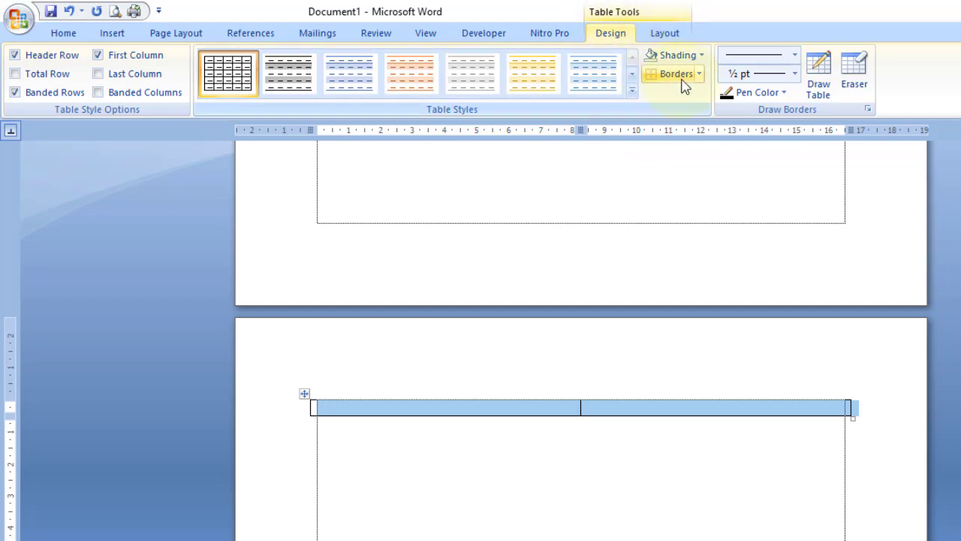
click(651, 78)
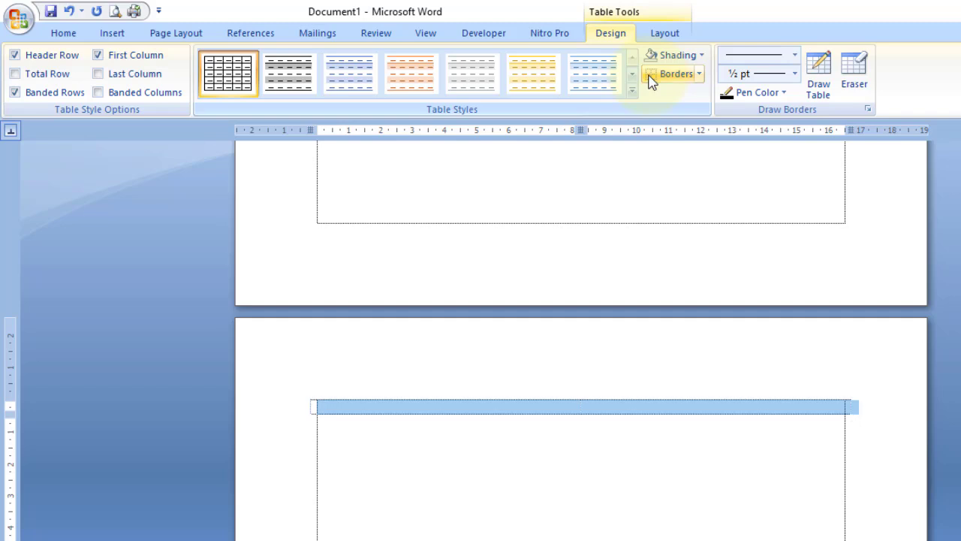
Step: Enter the centred lines "Mengetahui," and "Kepala Pimpinan" in the first cell, followed by four blank lines for the signature
click(382, 409)
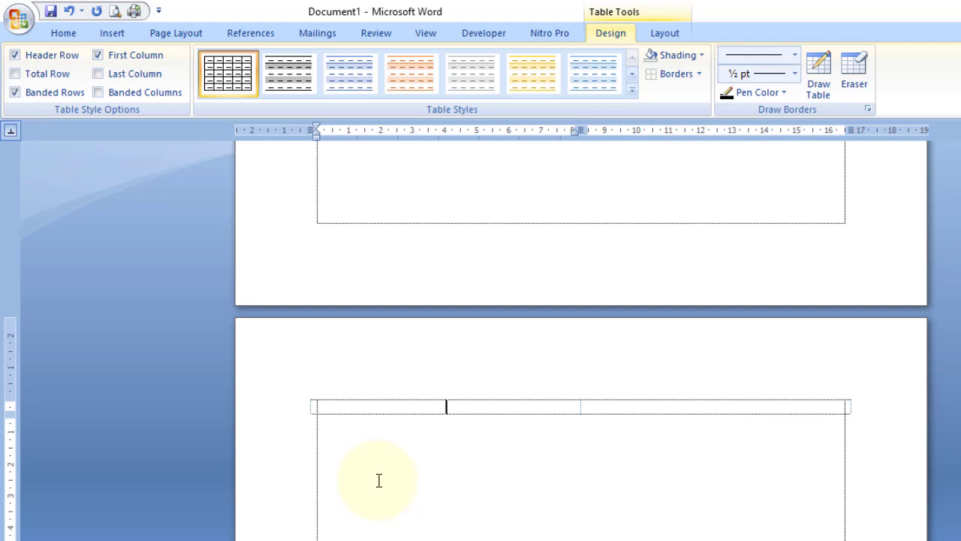
text(Mengetahui,)
key(Return)
text(Pimpinan)
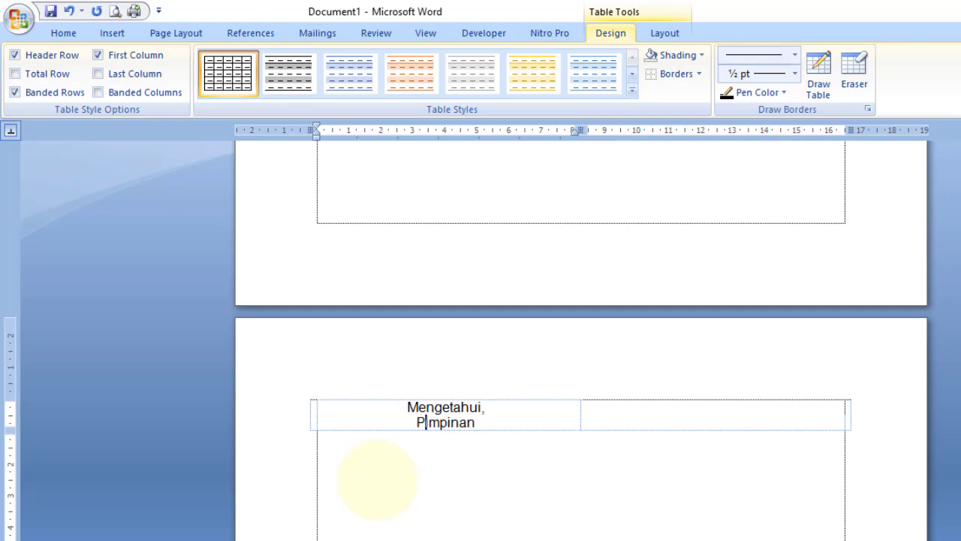
text(Kepala)
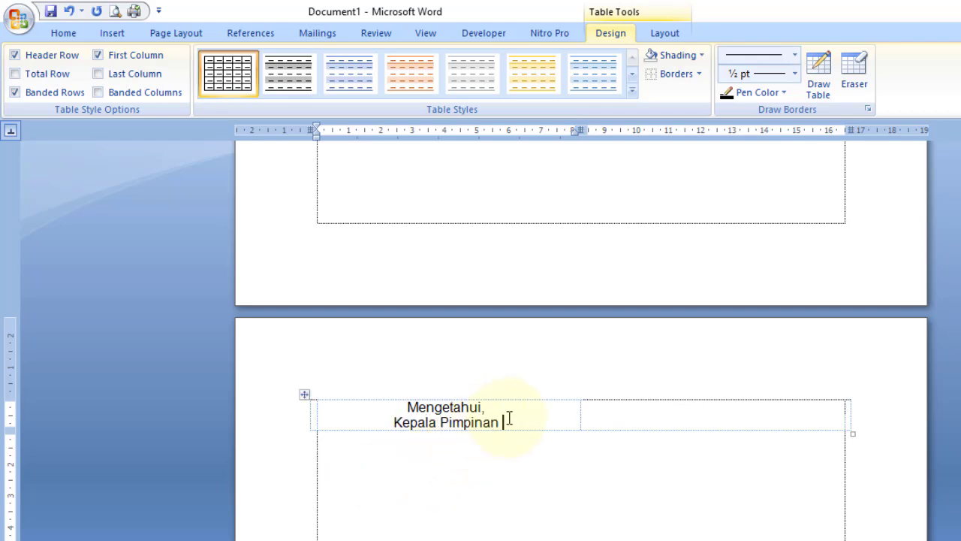
key(Return)
key(Return)
key(Return)
key(Return)
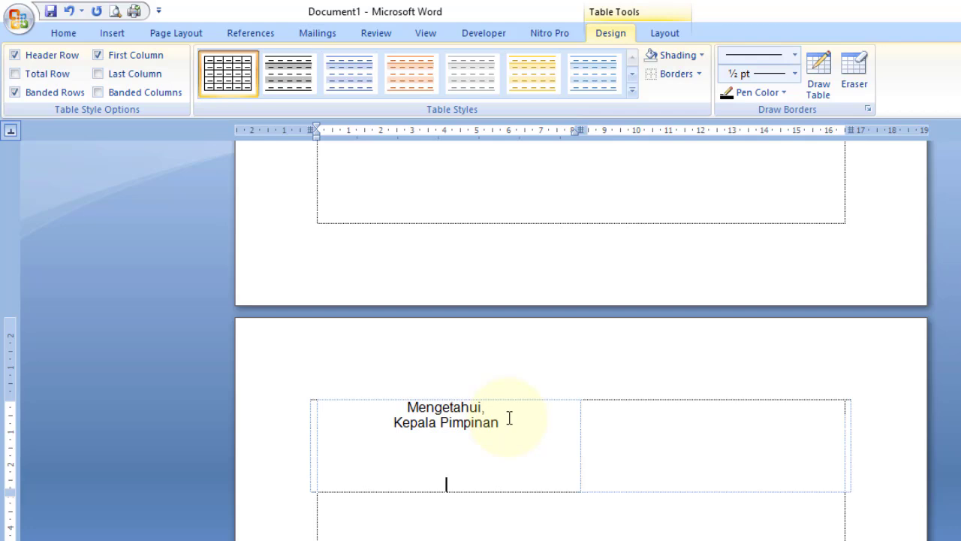
key(Return)
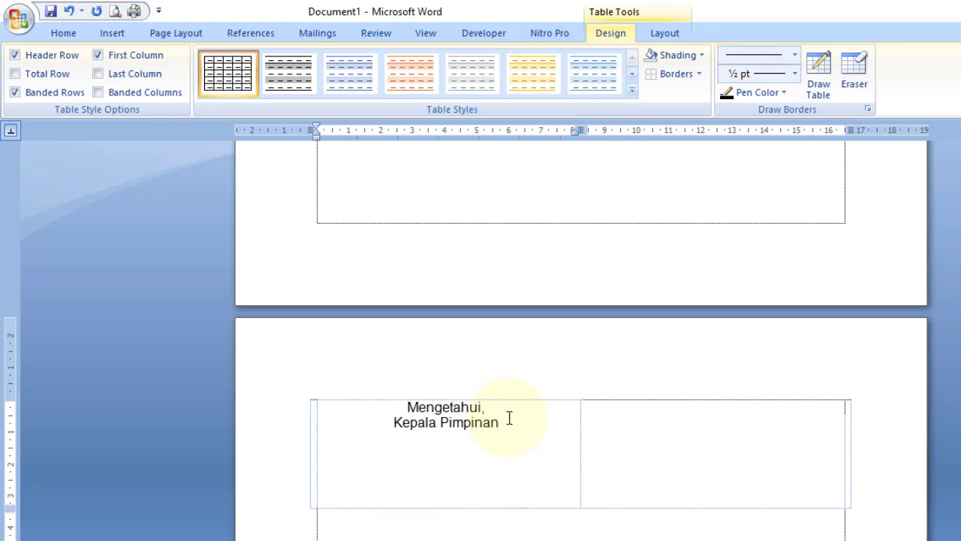
Step: Add "SOBAT OPS" below the signature space, with a "NIP." line followed by a row of dots under it
text(SOBAT OPS)
key(Return)
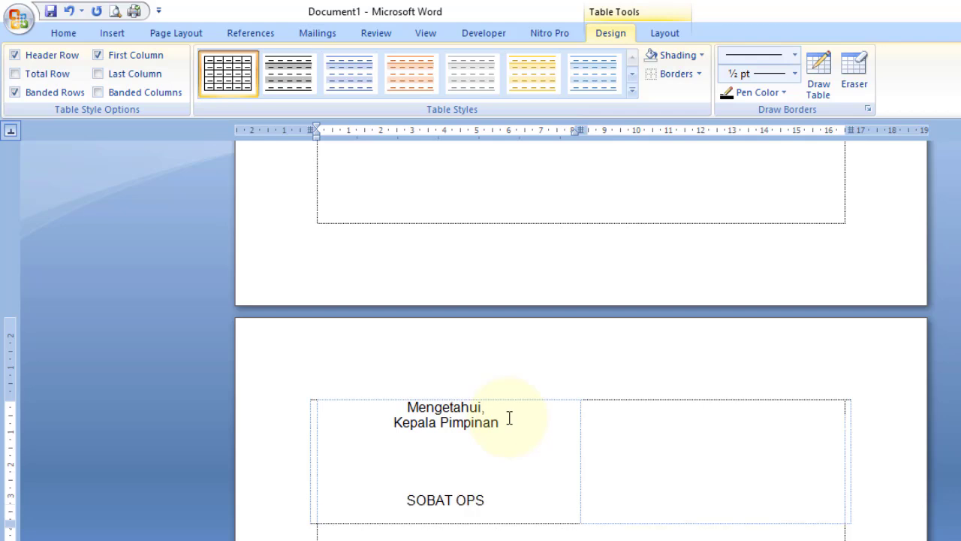
text(NIP  ..............)
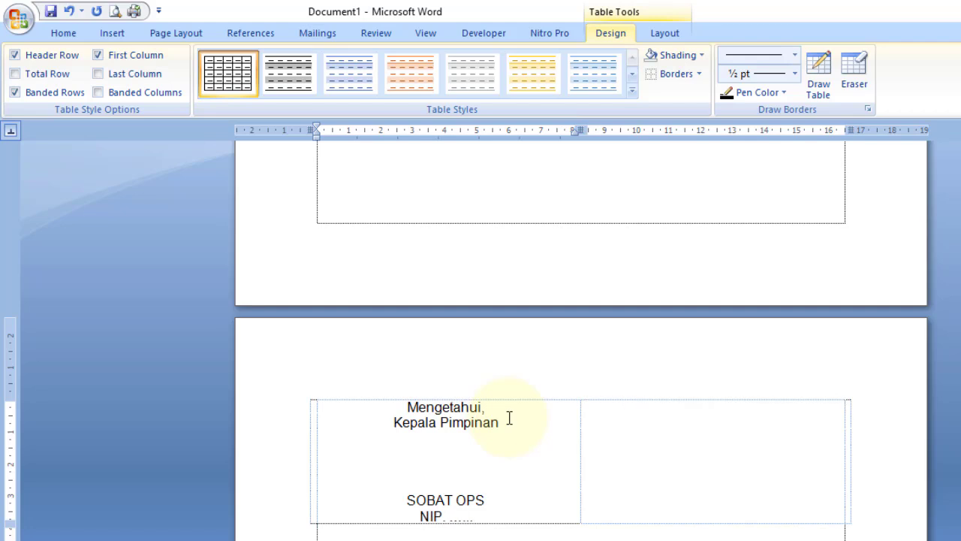
text(..............)
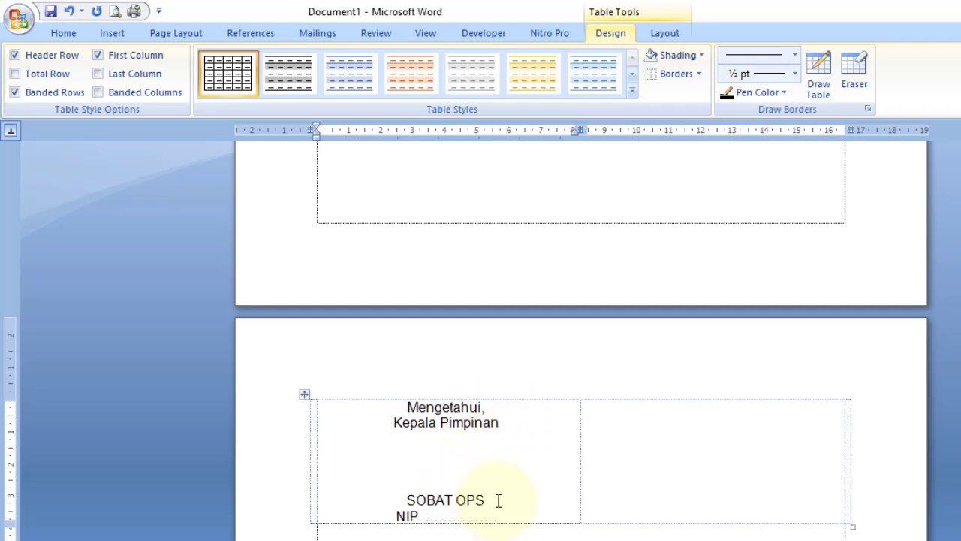
Step: Make the "SOBAT OPS" line bold and underlined
drag(487, 499, 422, 502)
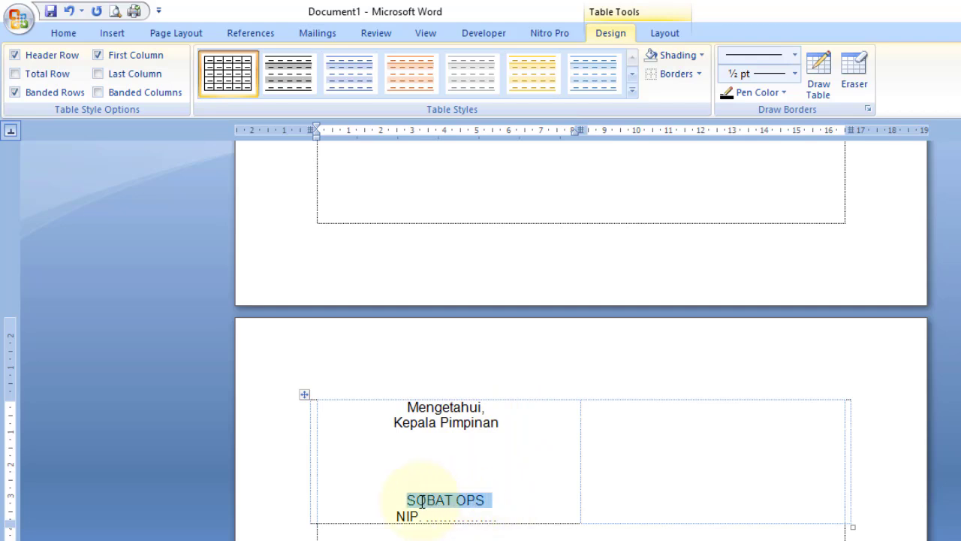
click(64, 34)
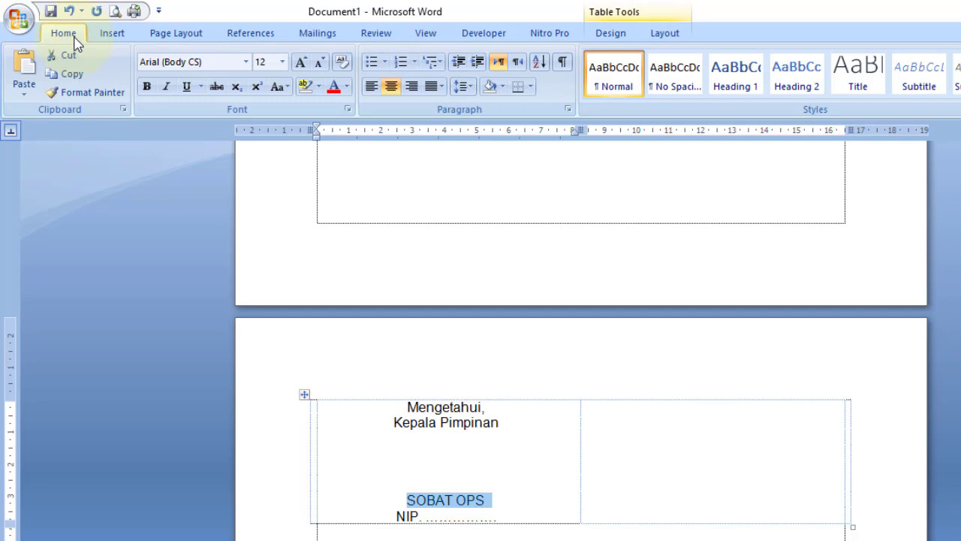
click(146, 87)
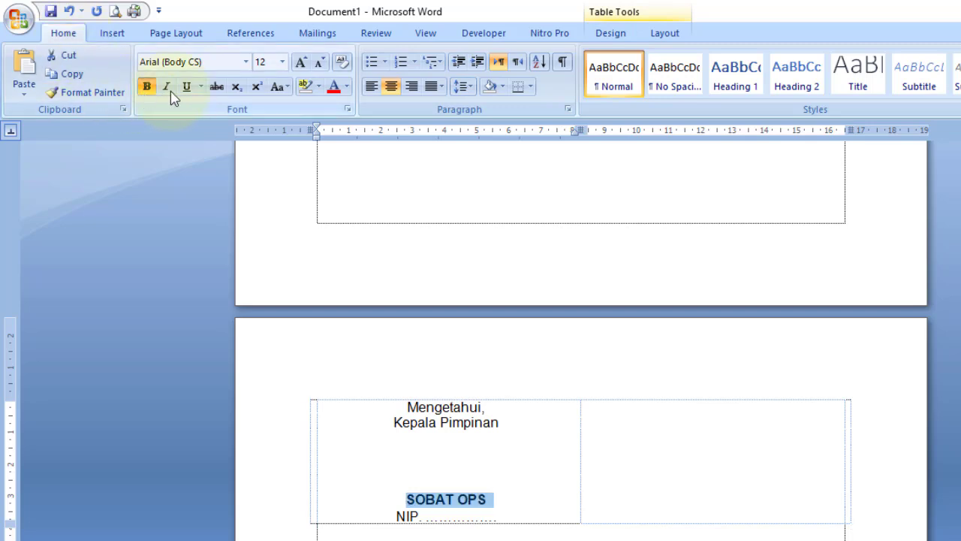
click(188, 87)
click(515, 516)
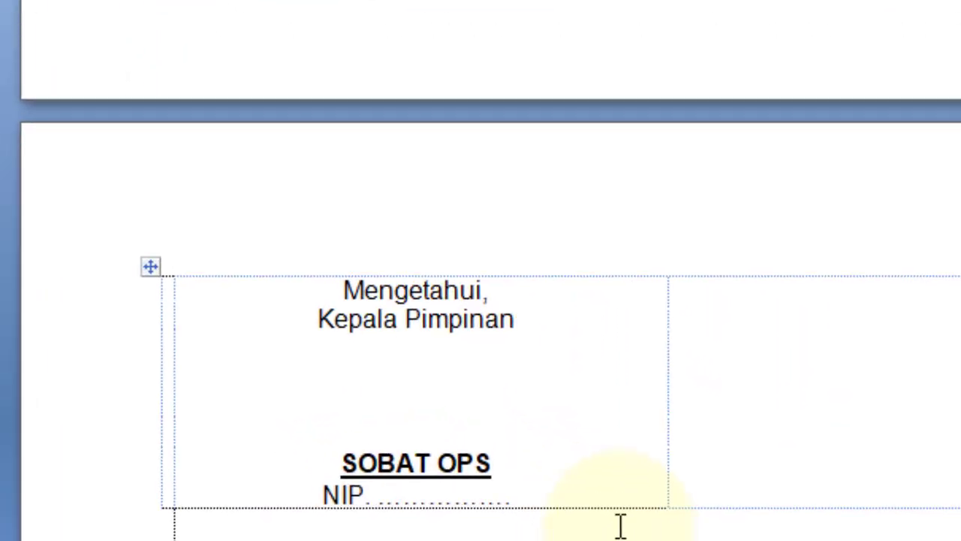
Step: Copy the whole signature block from the first cell into the second cell
drag(347, 288, 596, 489)
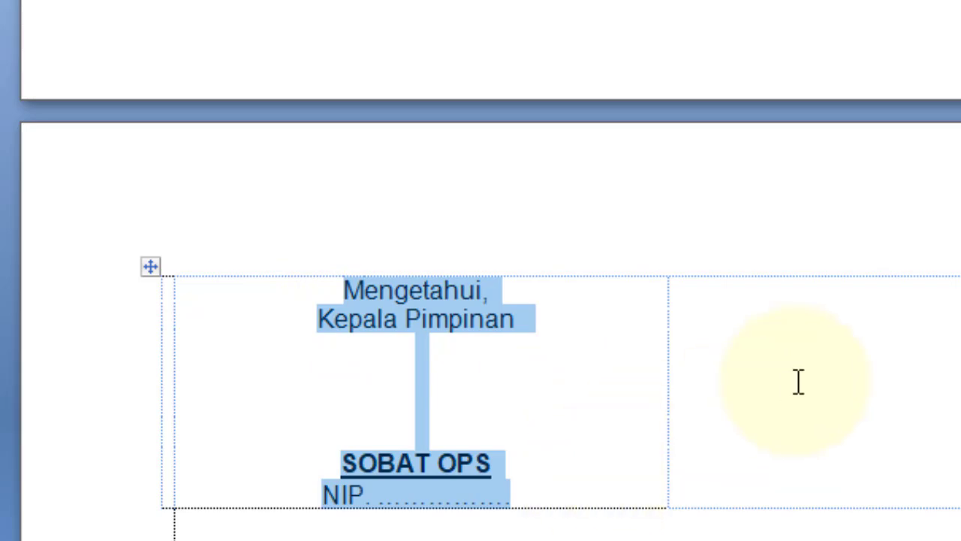
click(844, 351)
right_click(826, 355)
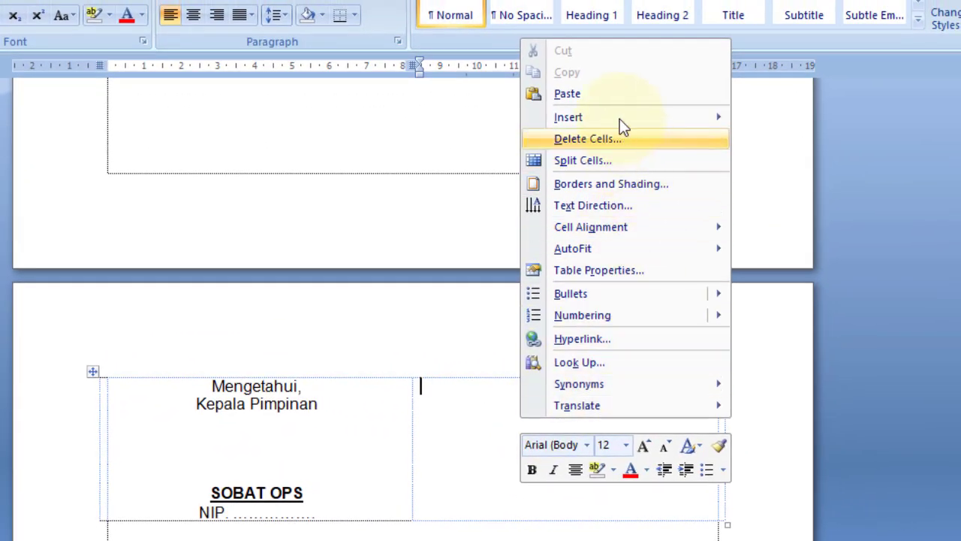
click(611, 94)
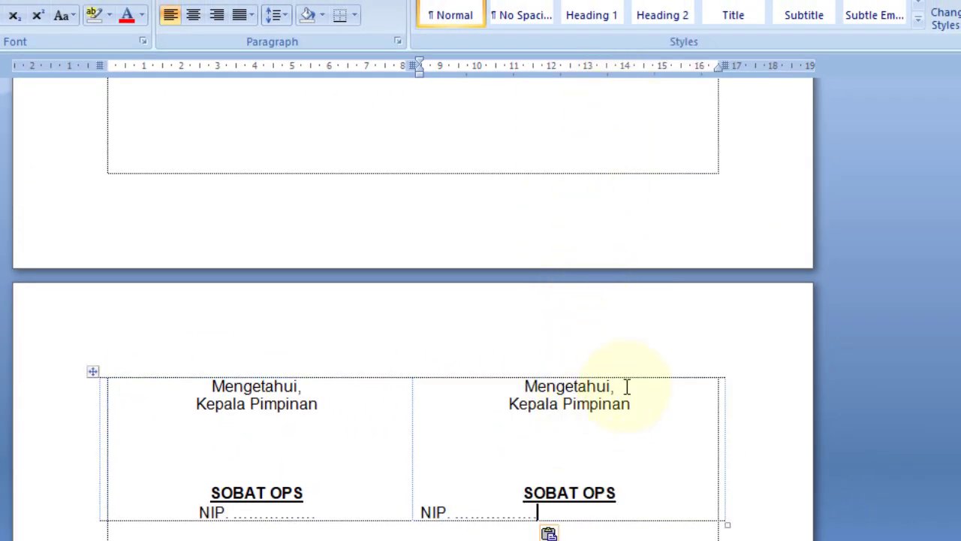
Step: Clear "Mengetahui," from the second cell, keeping its line blank, and centre that cell's NIP line
drag(626, 386, 542, 386)
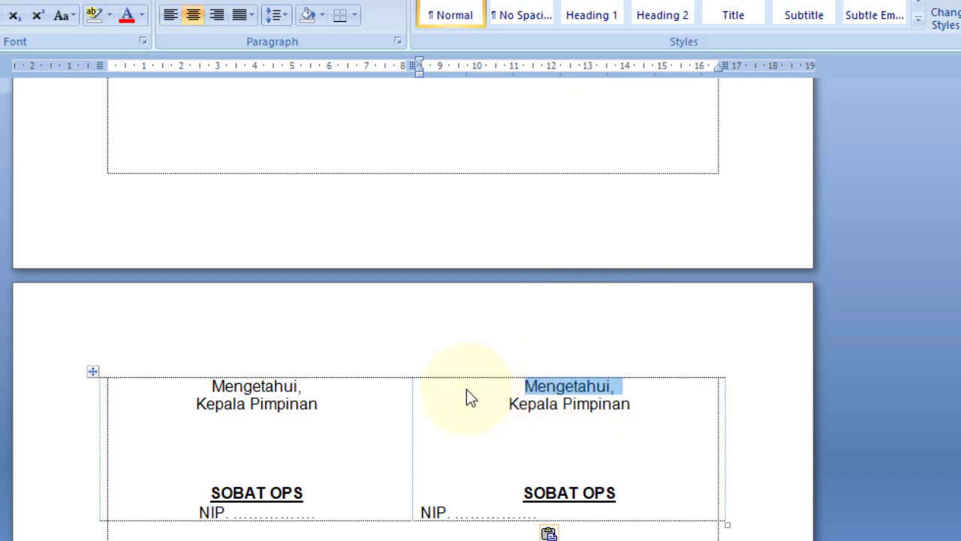
key(Delete)
click(434, 512)
click(194, 15)
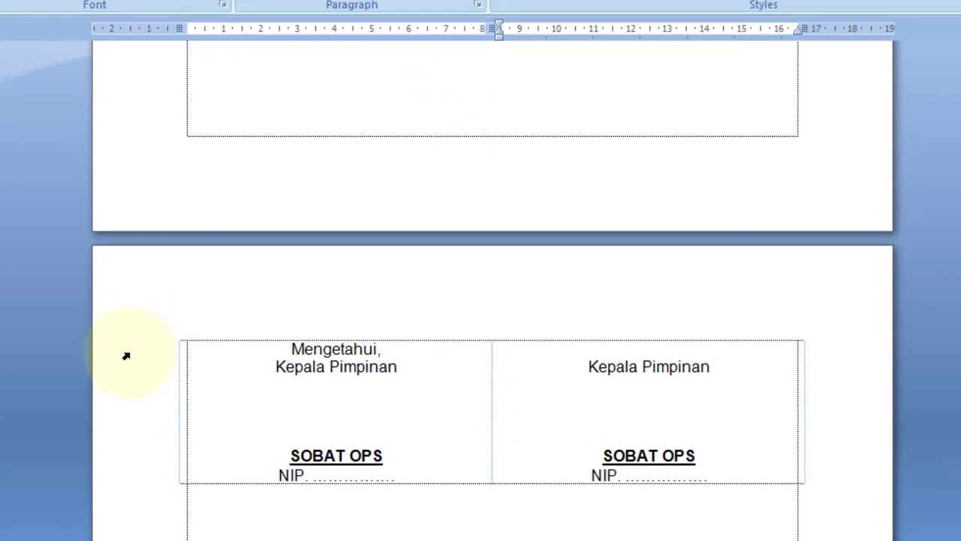
Step: Insert a three-column, one-row table below the two-column signature table and remove all its borders
scroll(442, 399, down, 4)
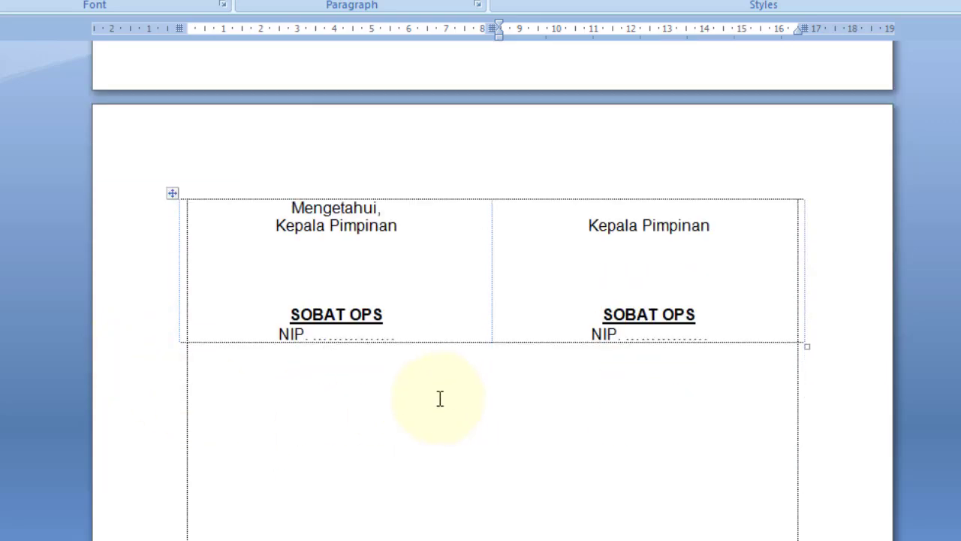
click(363, 348)
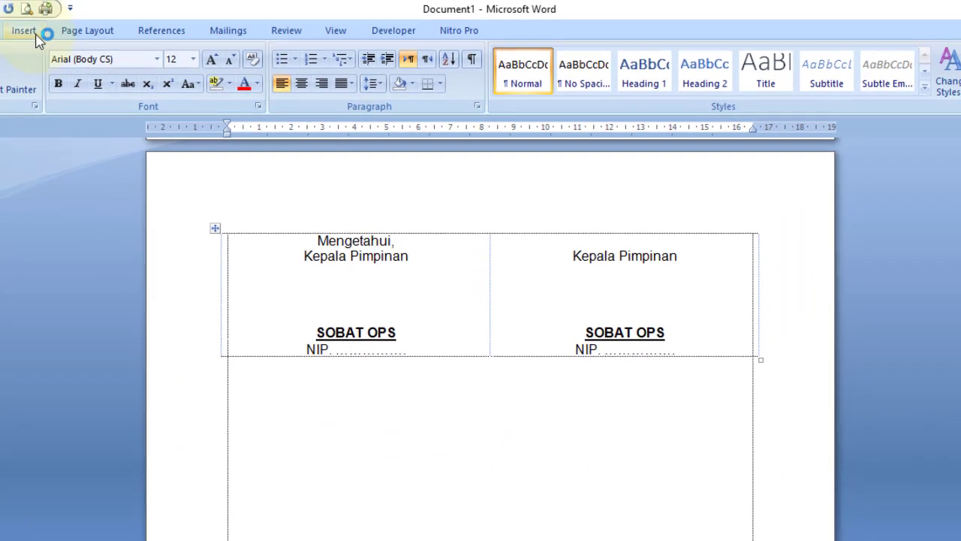
click(27, 34)
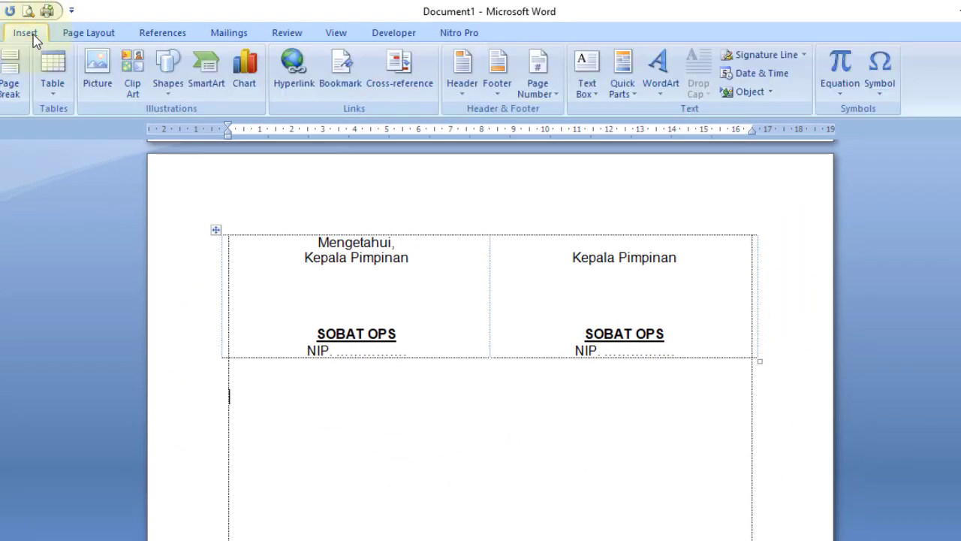
click(51, 75)
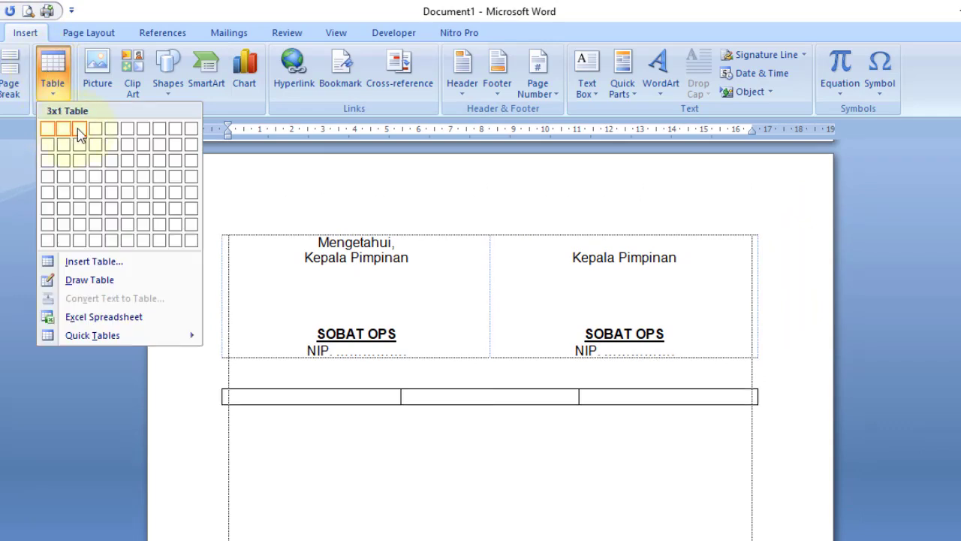
click(79, 133)
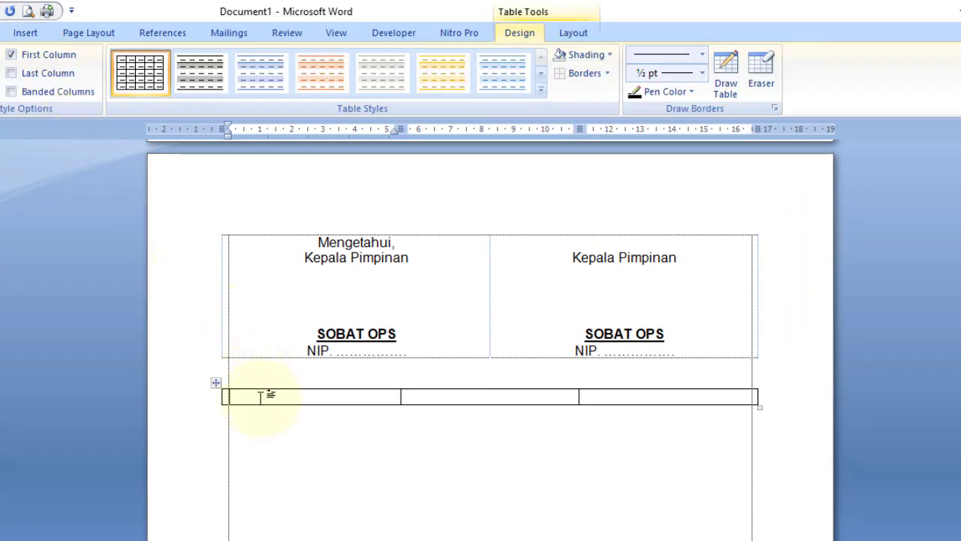
click(216, 383)
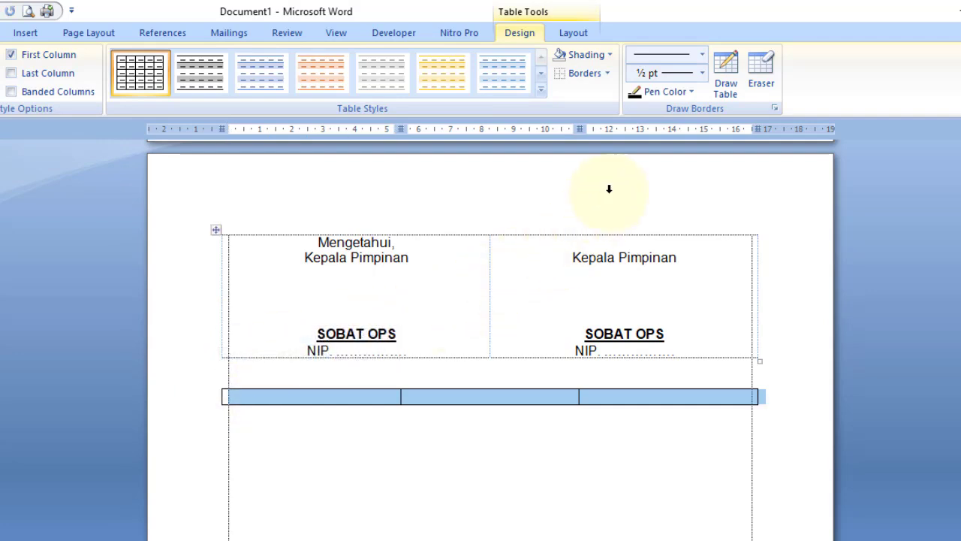
click(560, 77)
Step: Copy the "Mengetahui," signature block from the upper table into the first cell of the three-column table
click(419, 274)
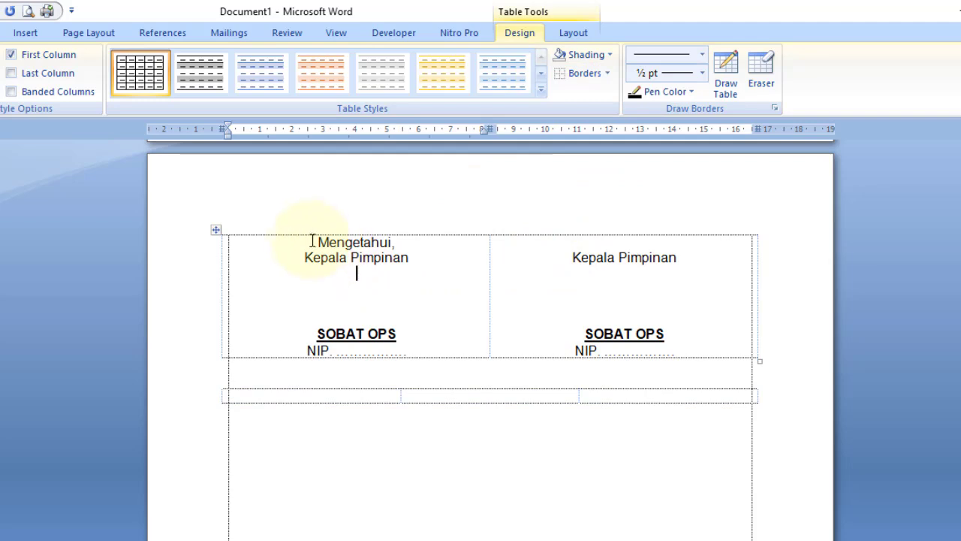
click(333, 234)
click(356, 275)
drag(319, 238, 403, 348)
key(ctrl+c)
click(339, 395)
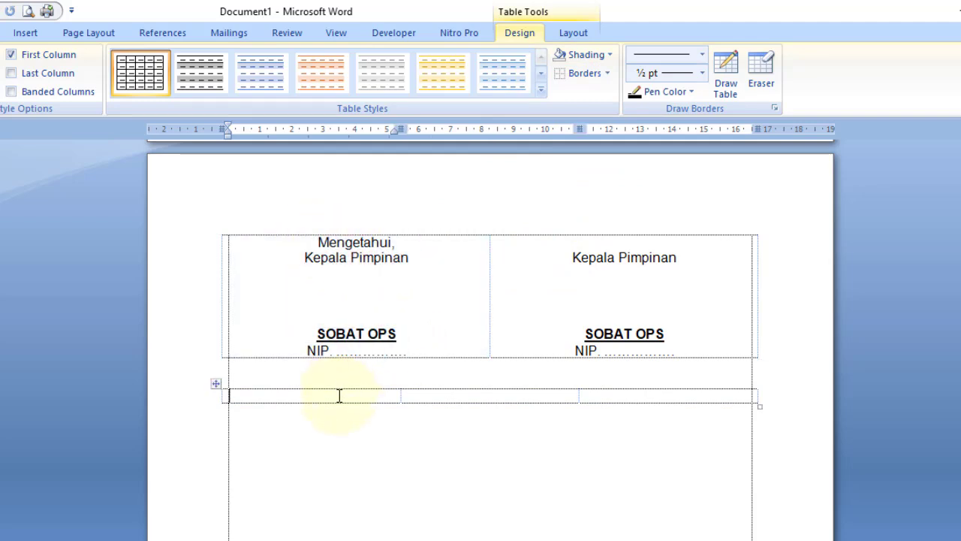
key(ctrl+v)
Step: Copy the upper table's second signature block, from "Kepala Pimpinan" to the NIP line, into the third cell of the lower table
drag(571, 270, 676, 350)
key(ctrl+c)
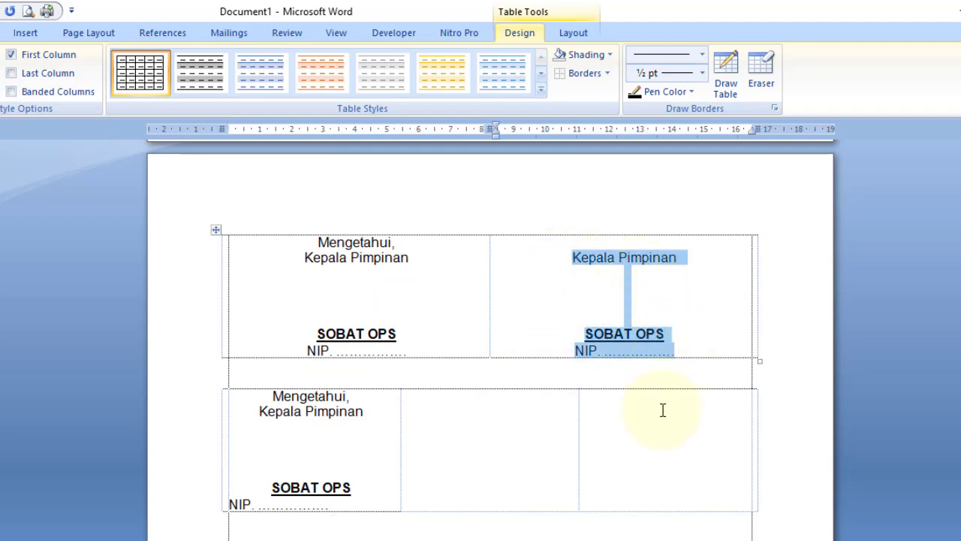
click(663, 411)
key(ctrl+v)
drag(663, 421, 382, 422)
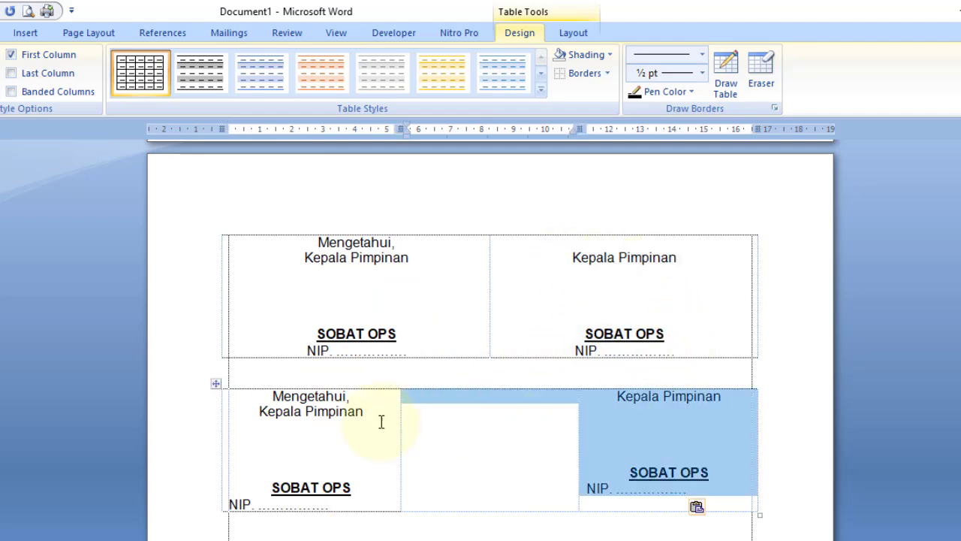
Step: Replace "Mengetahui" with "Mengesahkan" in the first cell of the three-column table
click(343, 443)
drag(347, 395, 272, 396)
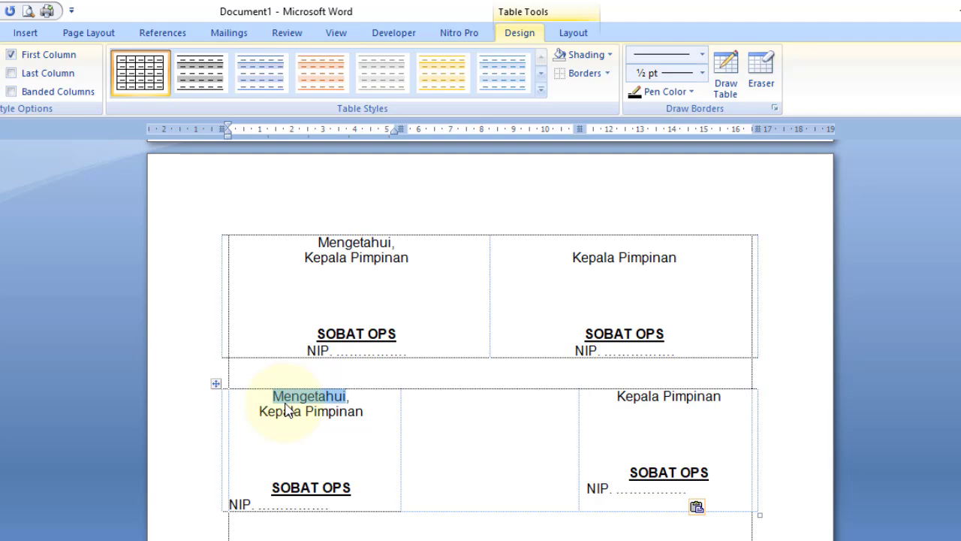
text(Menge)
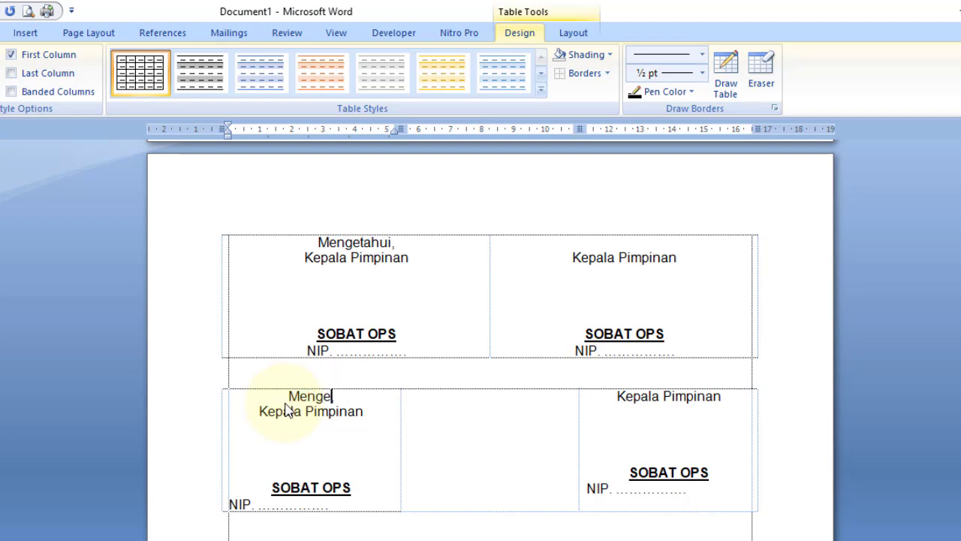
text(sahkan,)
Step: Centre the NIP line in the lower table's first cell and add a blank line above "SOBAT OPS" in its third cell
click(351, 506)
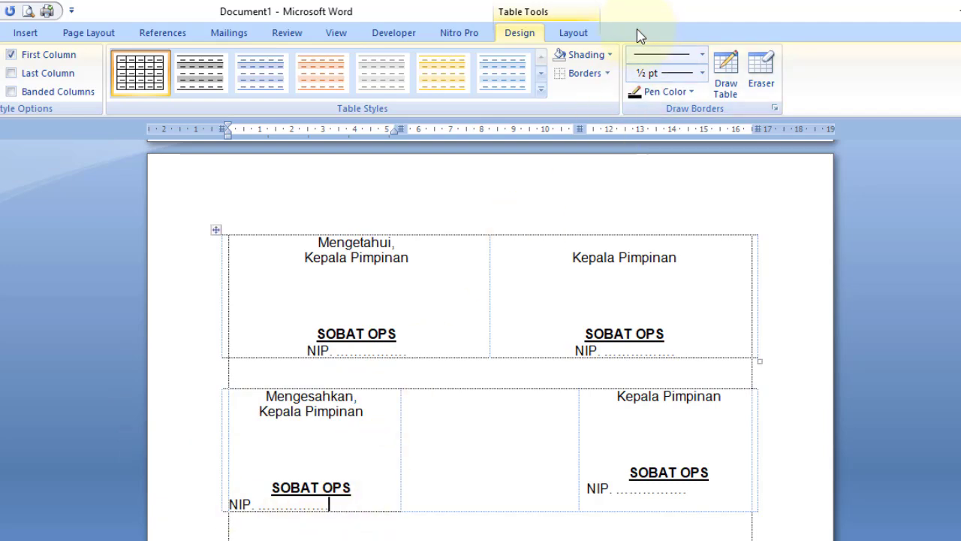
click(576, 32)
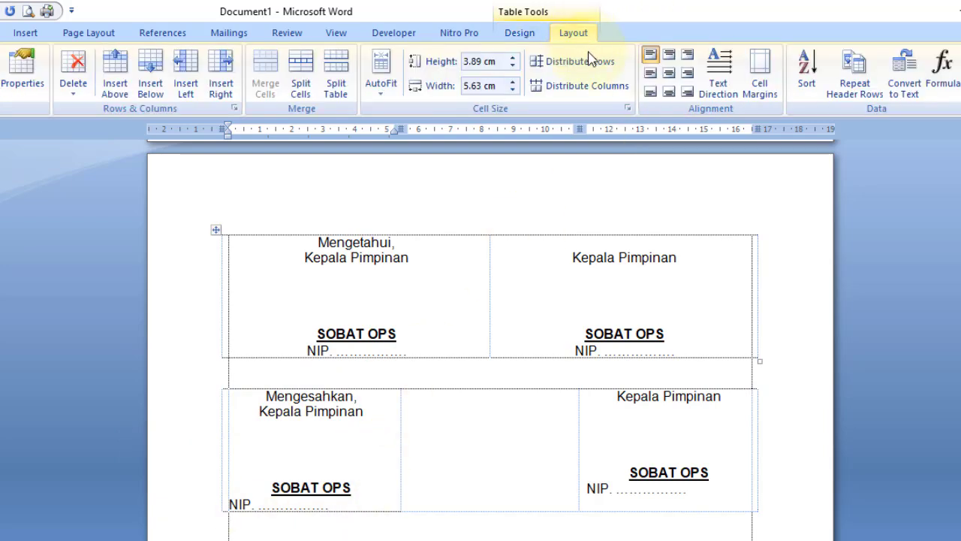
click(668, 54)
click(346, 457)
click(677, 449)
key(Return)
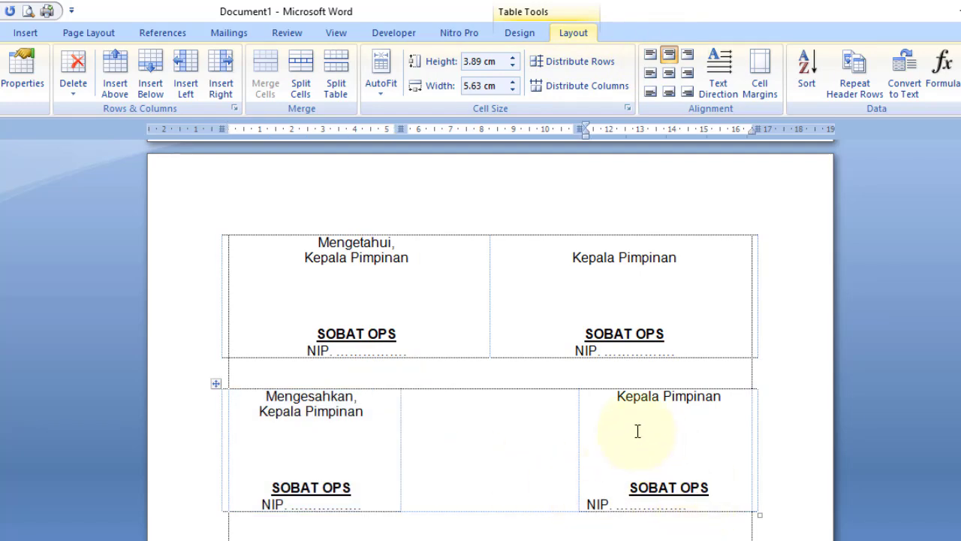
Step: In the lower table's third cell, move the blank line from above "SOBAT OPS" to above "Kepala Pimpinan" and centre the NIP line
key(Delete)
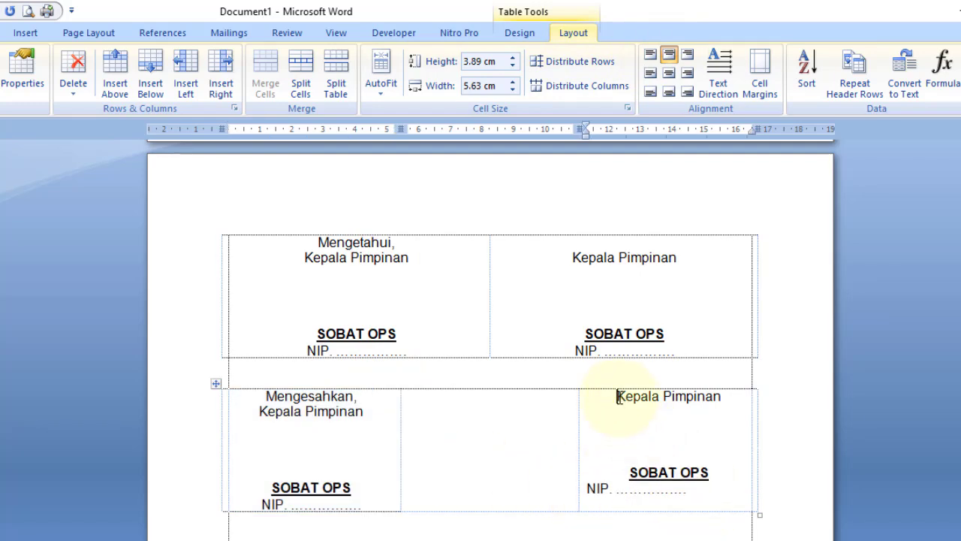
key(Return)
click(642, 504)
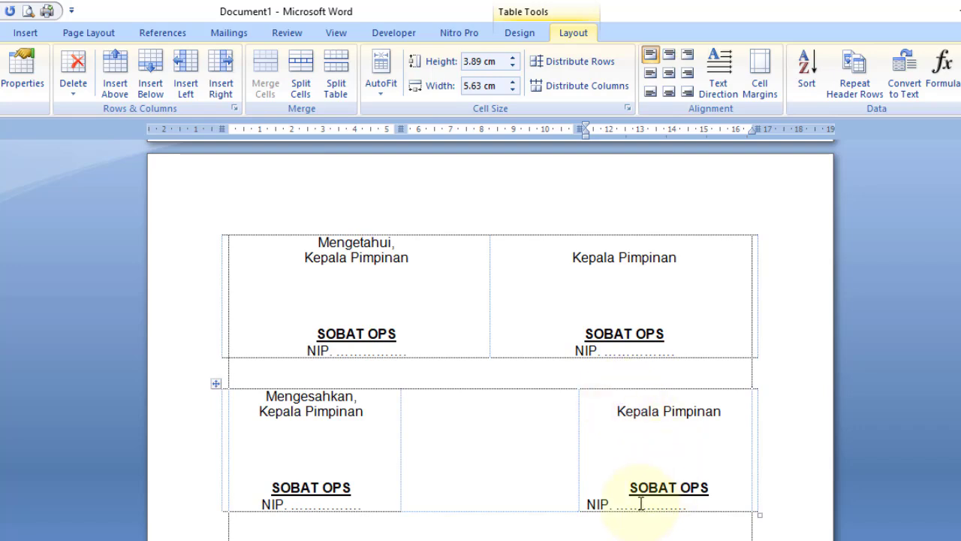
key(ctrl+e)
Step: Add a row below the three-column table's row and copy the "Mengesahkan," signature block into the new row's middle cell
drag(266, 395, 382, 503)
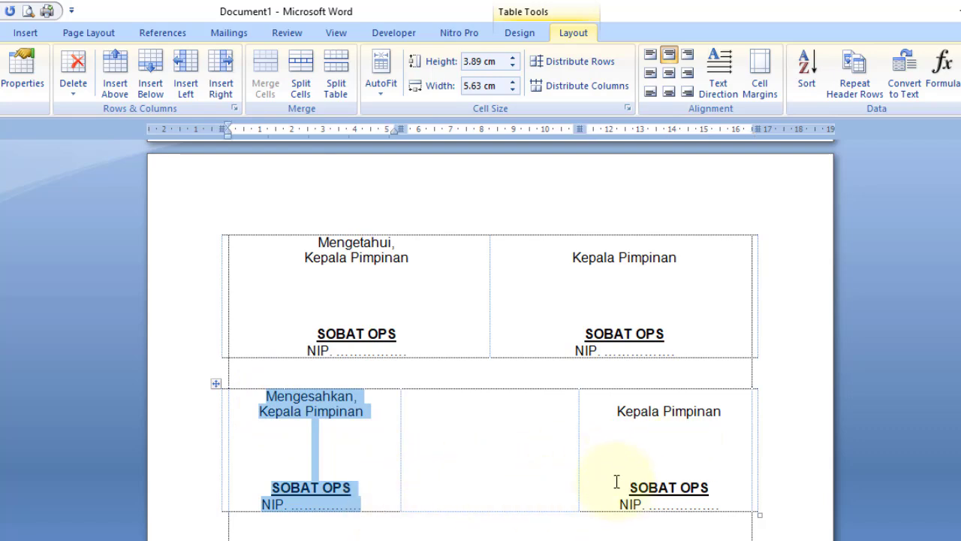
click(526, 476)
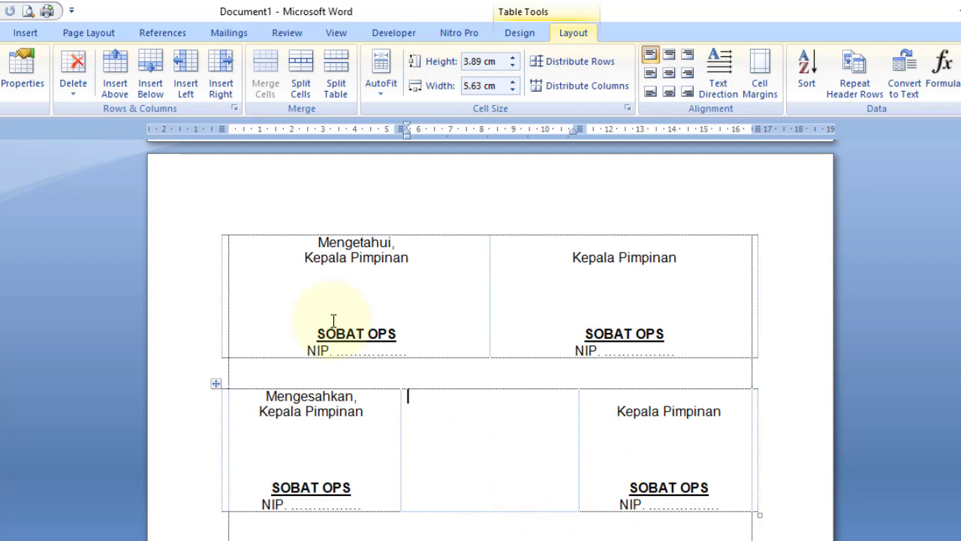
click(150, 75)
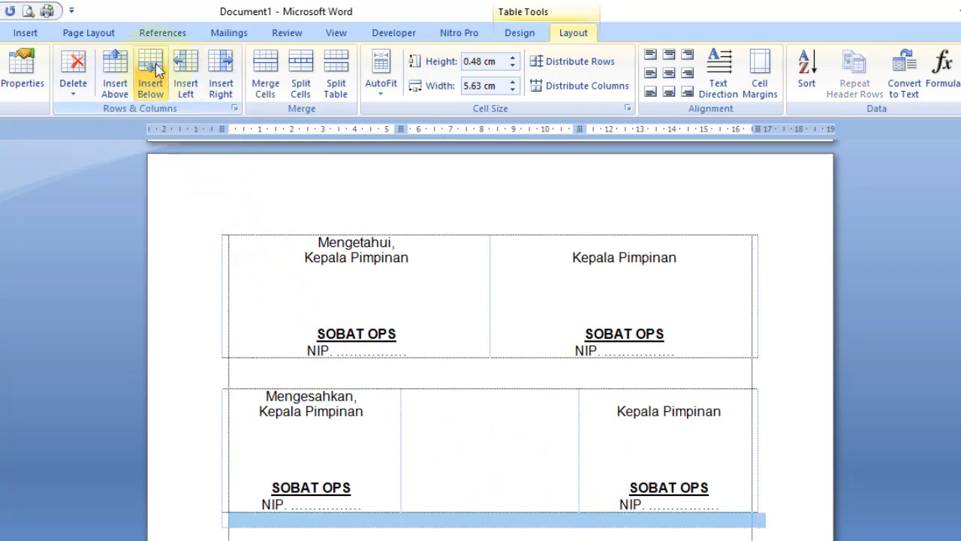
click(467, 530)
key(ctrl+v)
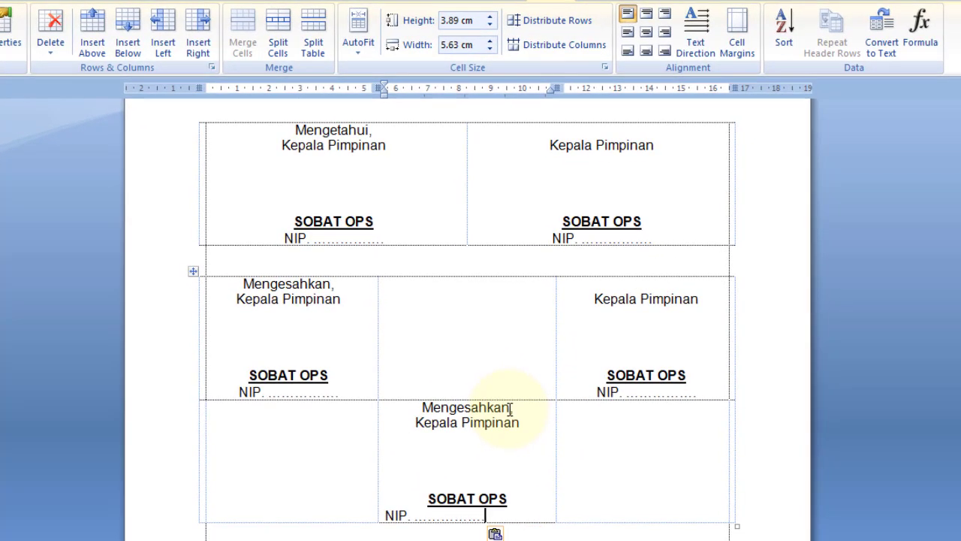
Step: Change the heading of the signature block in the new row's middle cell to "Mengetahui,"
drag(513, 407, 455, 405)
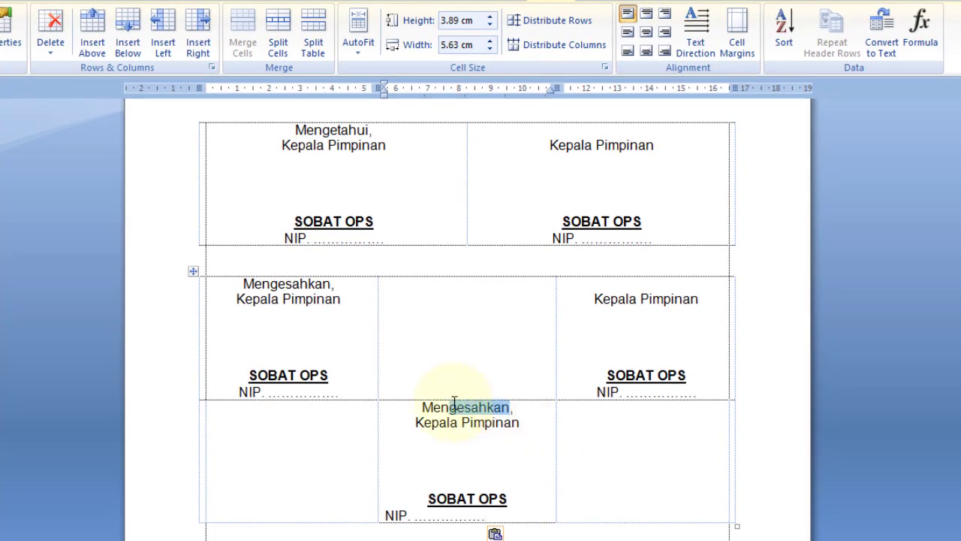
text(etahui)
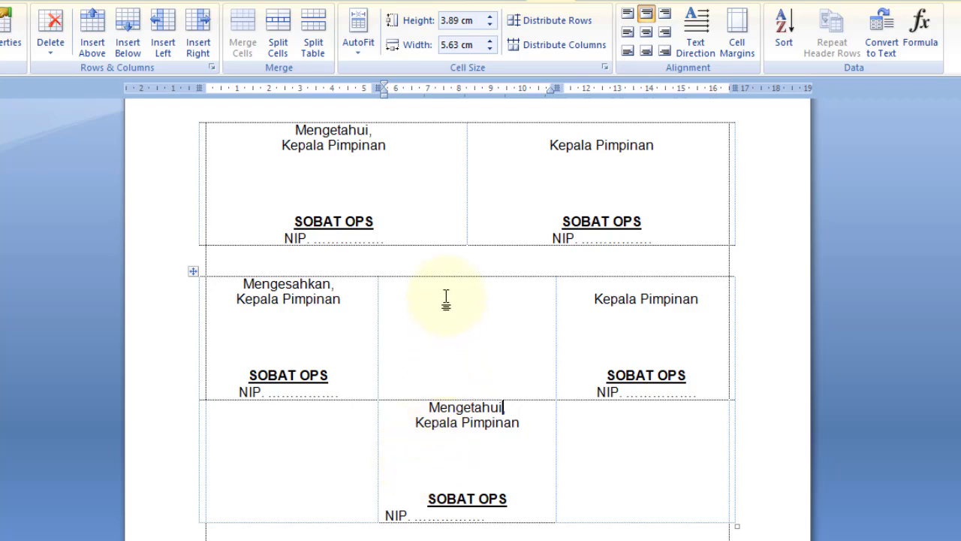
scroll(446, 303, down, 6)
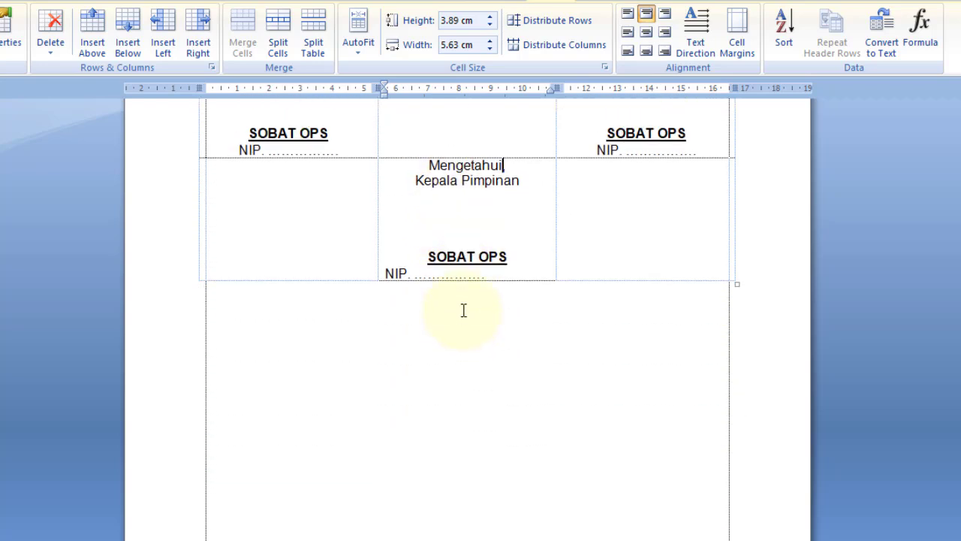
text(,)
scroll(460, 467, up, 12)
scroll(463, 454, down, 1)
scroll(463, 454, down, 11)
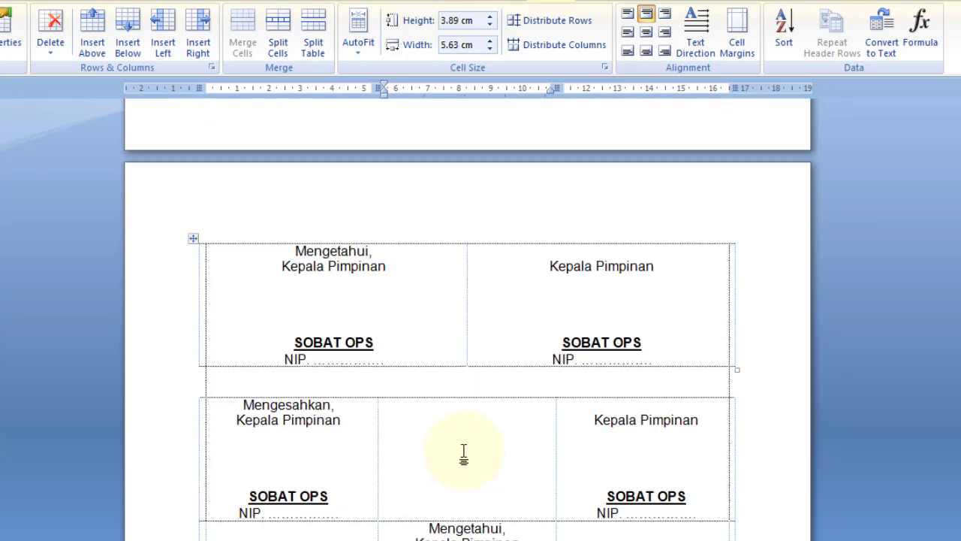
key(BackSpace)
key(BackSpace)
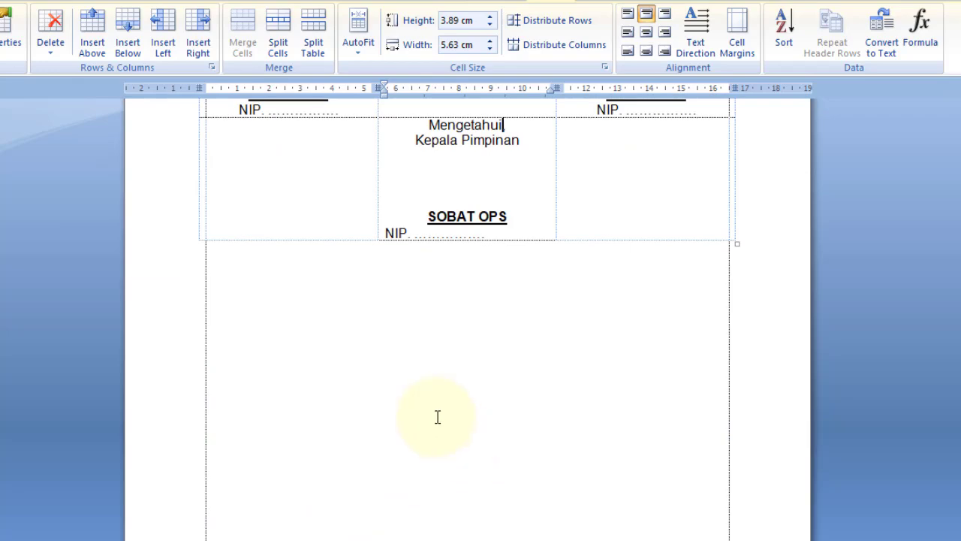
key(BackSpace)
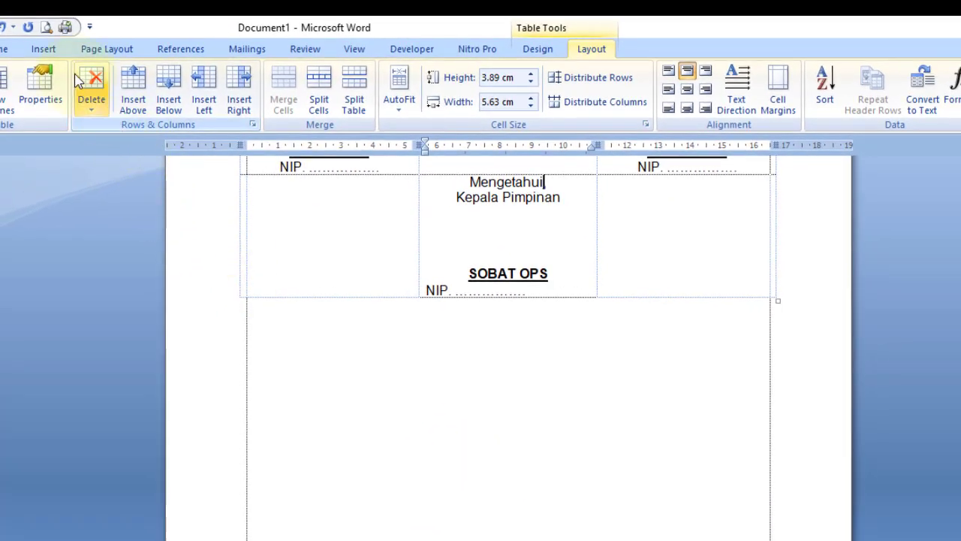
text(,)
Step: Draw a rectangle below the three-column table, near the page's left margin, and make it editable as a text box
click(53, 56)
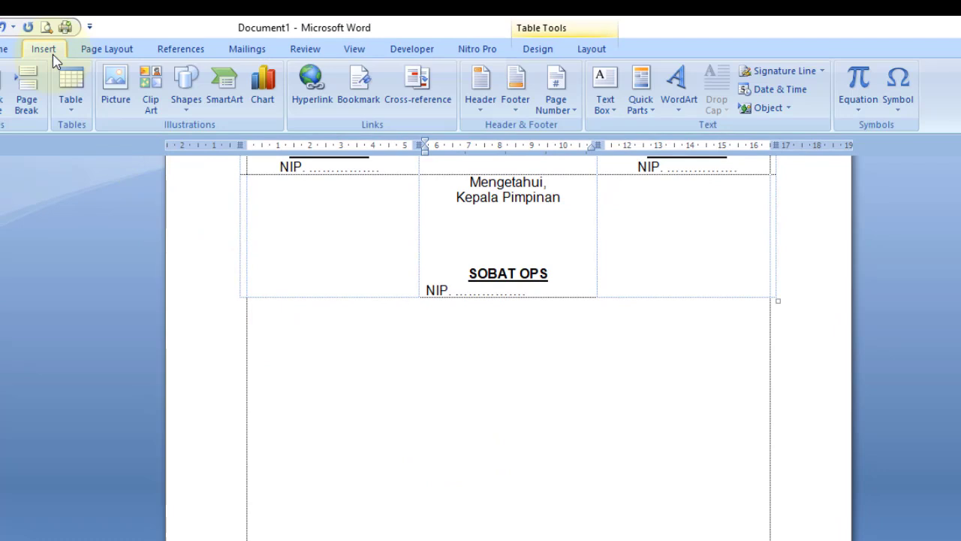
click(186, 94)
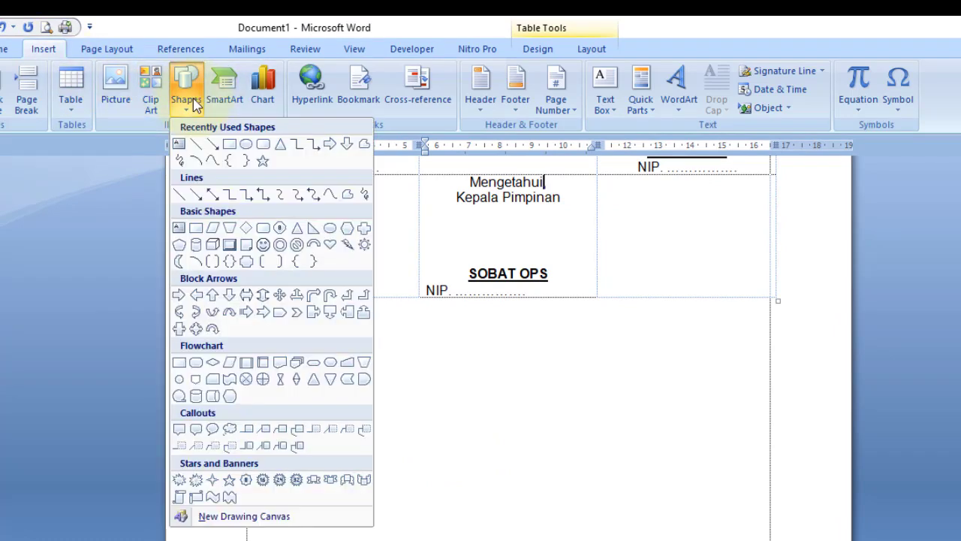
click(230, 146)
mouse_move(240, 347)
mouse_down()
mouse_move(423, 420)
mouse_move(437, 458)
mouse_move(421, 478)
mouse_move(441, 481)
mouse_up()
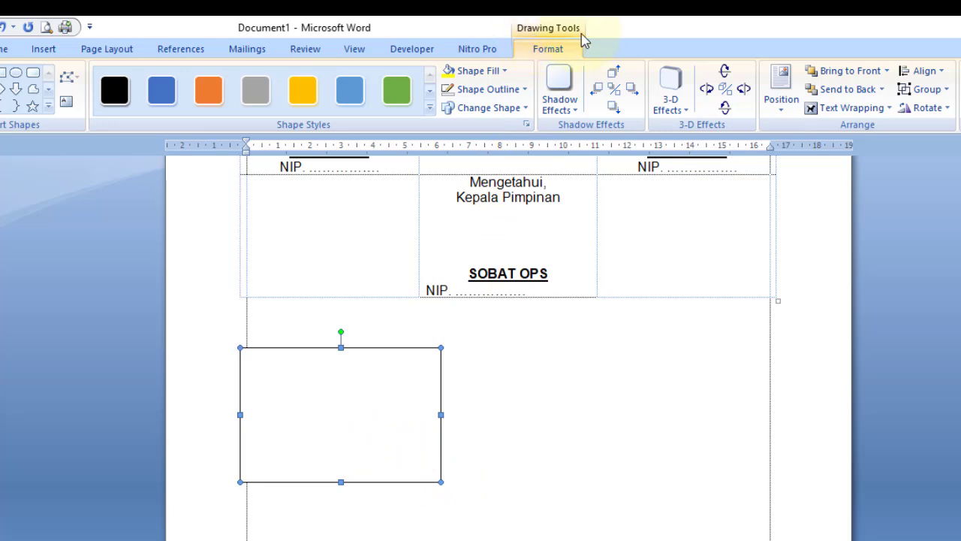
click(72, 109)
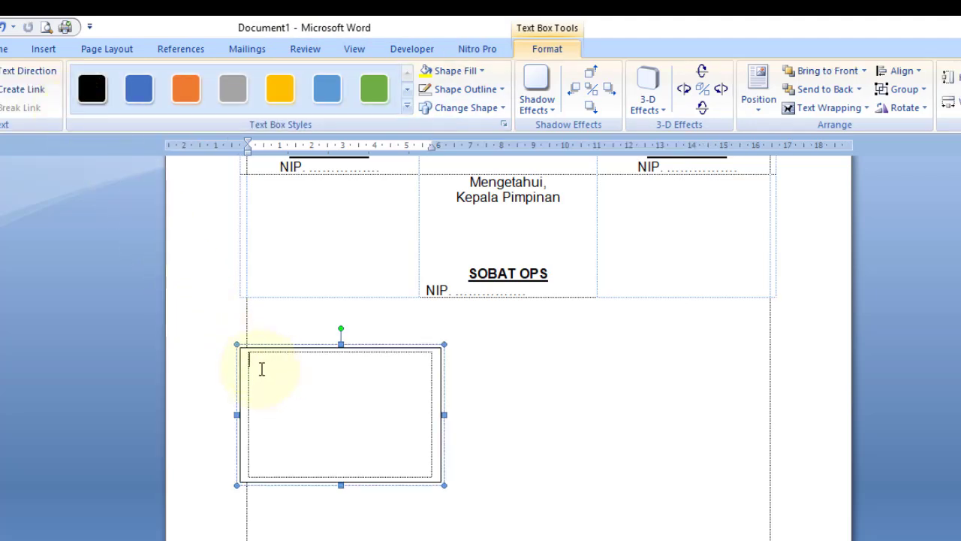
Step: Copy the "Mengesahkan," signature block from the three-column table's first cell into the rectangle below the table
scroll(306, 335, up, 2)
scroll(306, 243, up, 1)
click(279, 181)
drag(278, 180, 382, 292)
scroll(381, 292, down, 2)
right_click(290, 398)
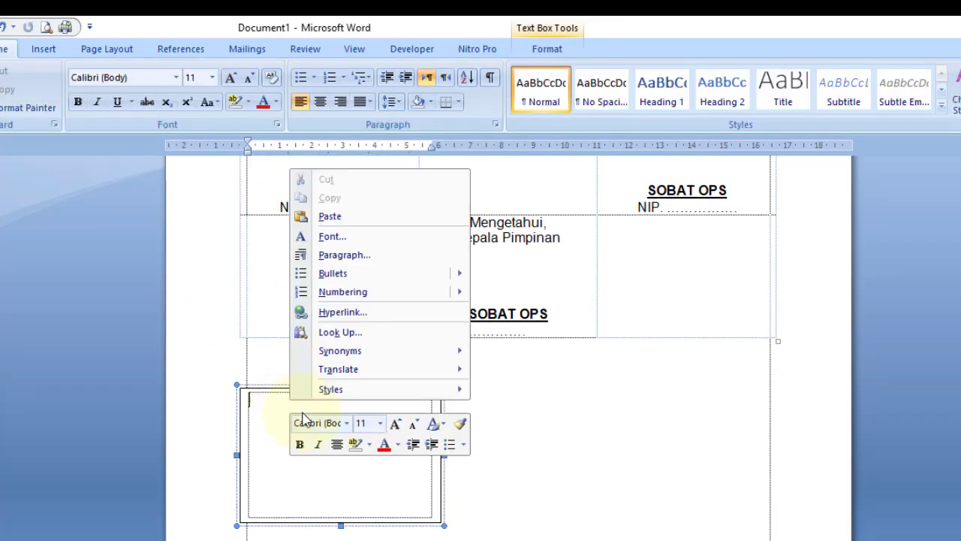
click(364, 217)
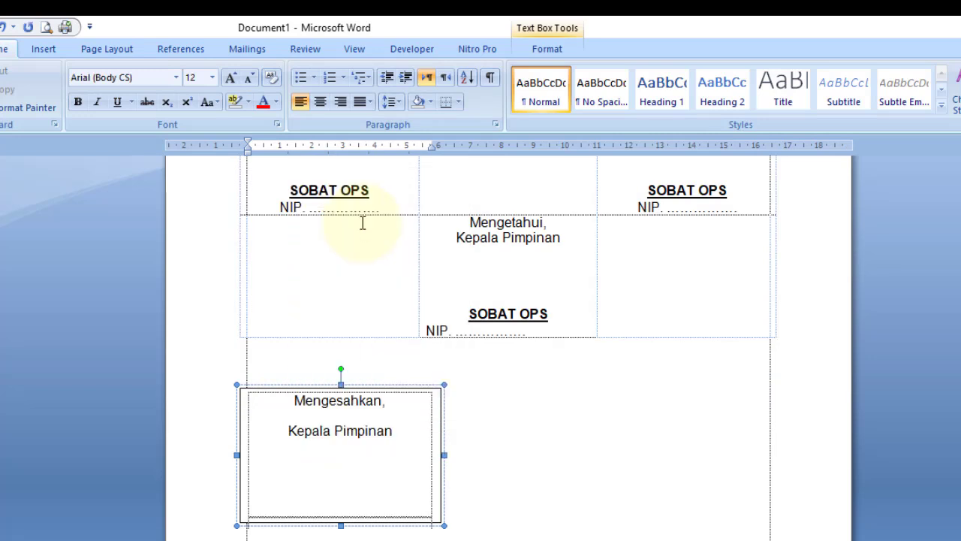
Step: Set all text in the text box to 1.0 line spacing with 0 pt spacing after paragraphs
click(359, 445)
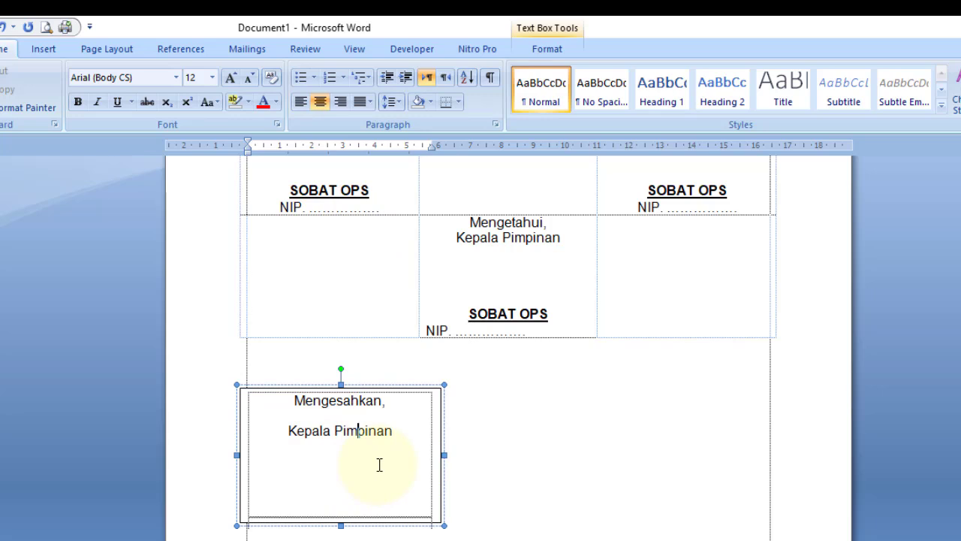
key(ctrl+a)
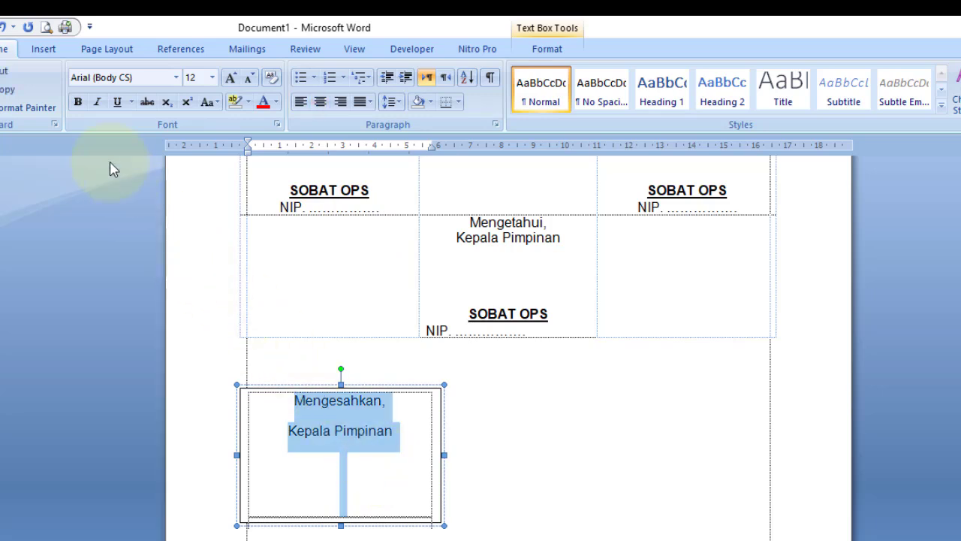
click(392, 103)
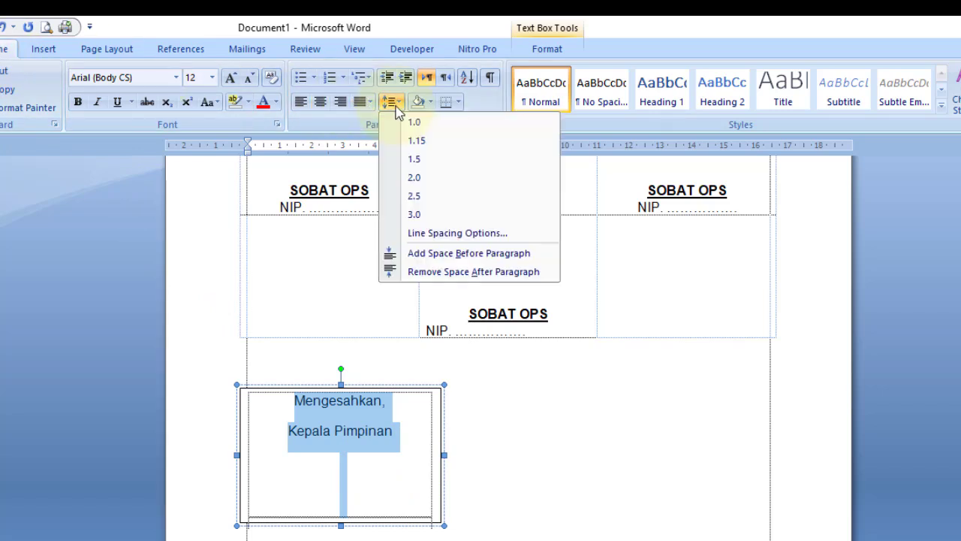
click(434, 123)
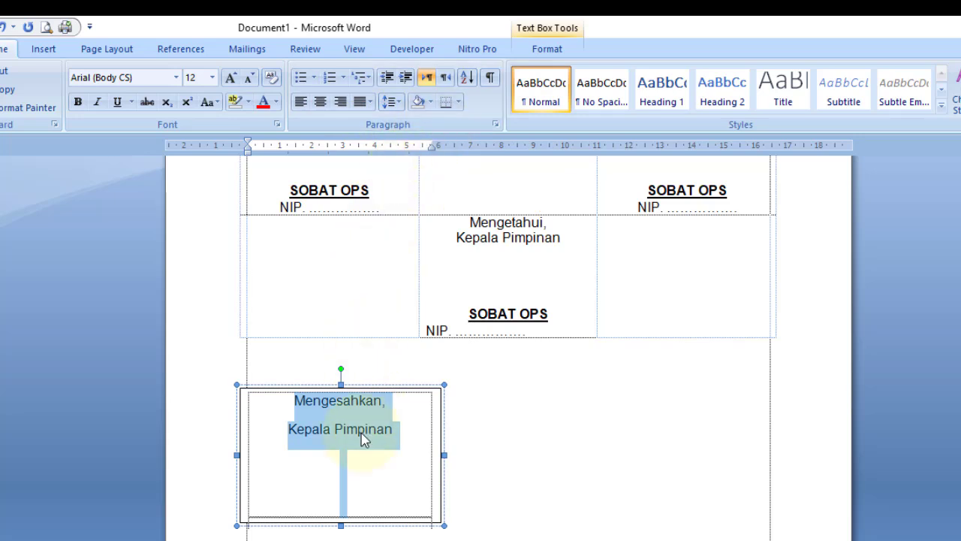
click(126, 51)
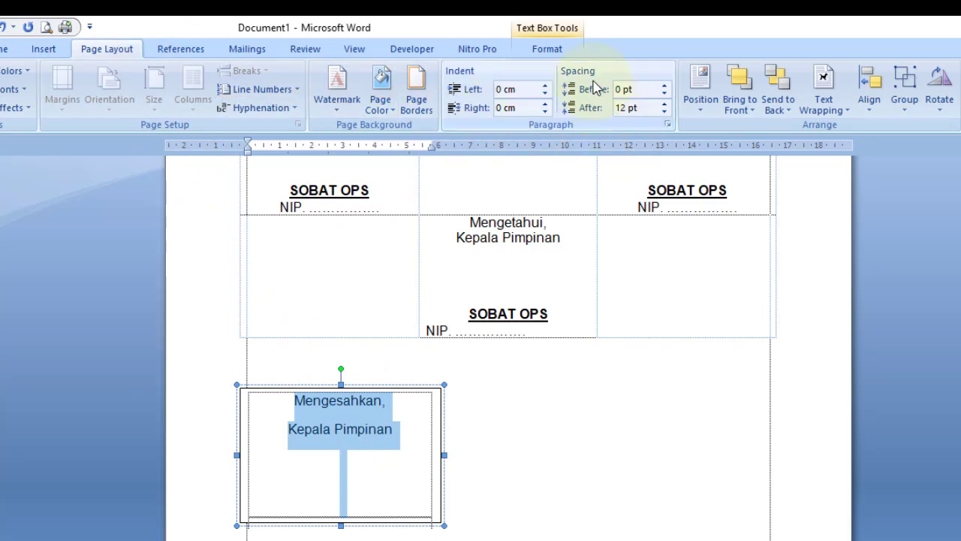
double_click(664, 111)
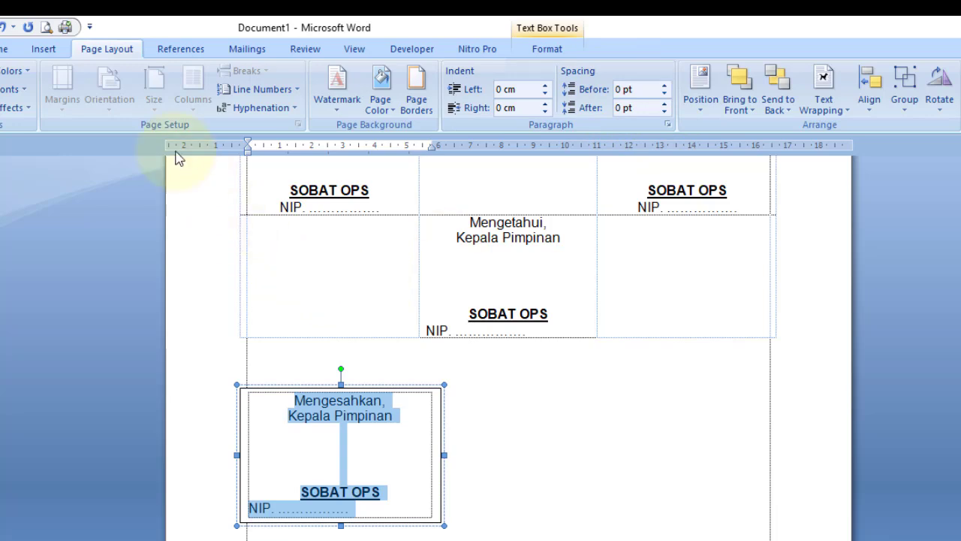
Step: Centre all the text in the text box, including the NIP line
click(3, 48)
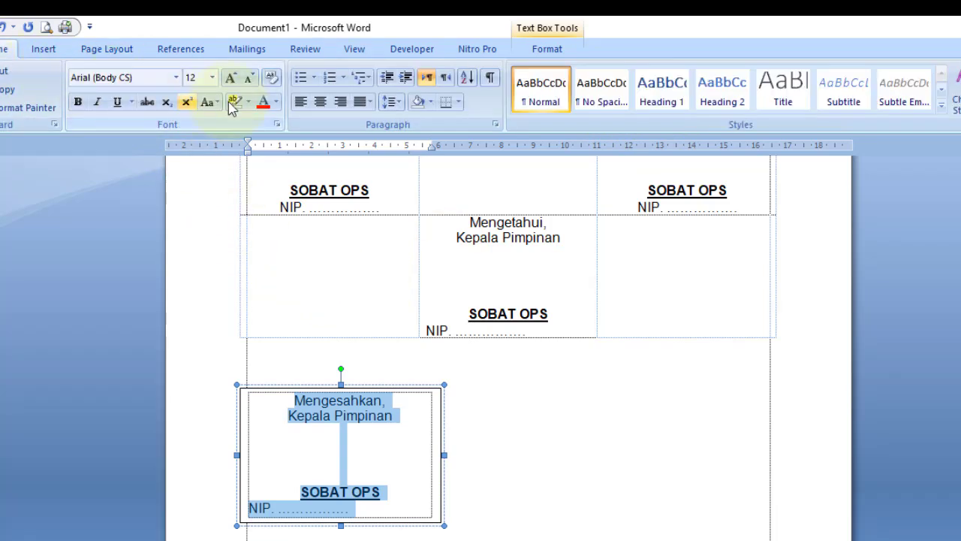
click(320, 101)
click(365, 446)
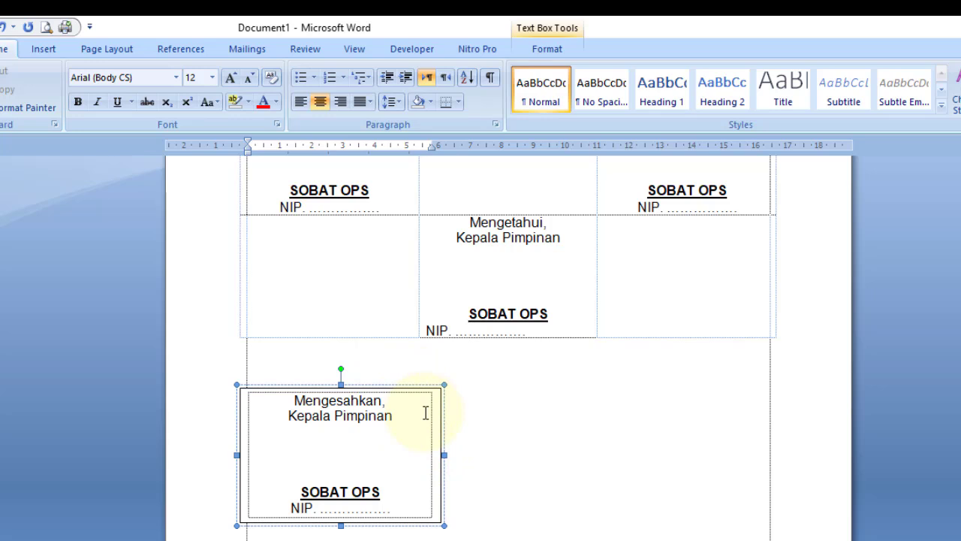
Step: Remove the outline of the signature text box
click(547, 49)
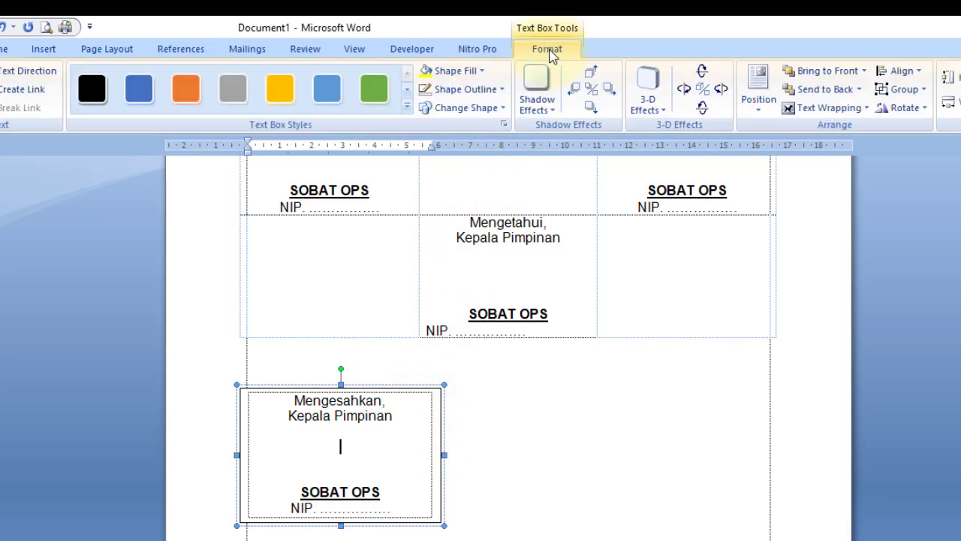
click(502, 93)
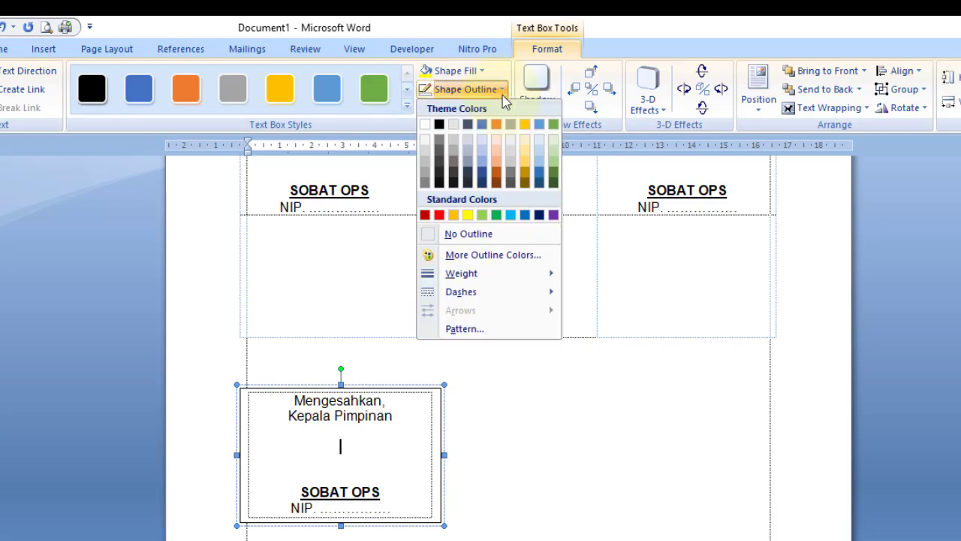
click(500, 238)
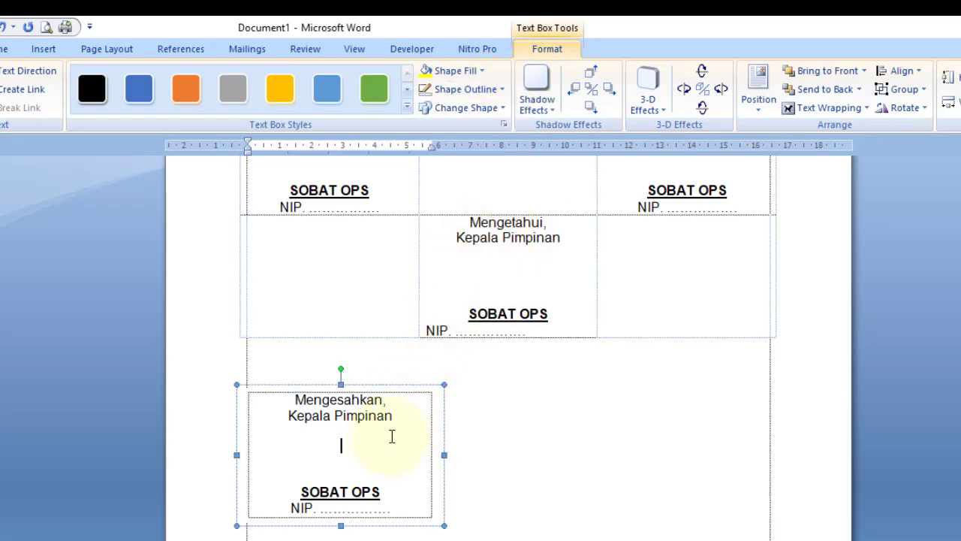
Step: Duplicate the signature text box twice, placing one copy level with it on the right and the other centrally below both
click(430, 396)
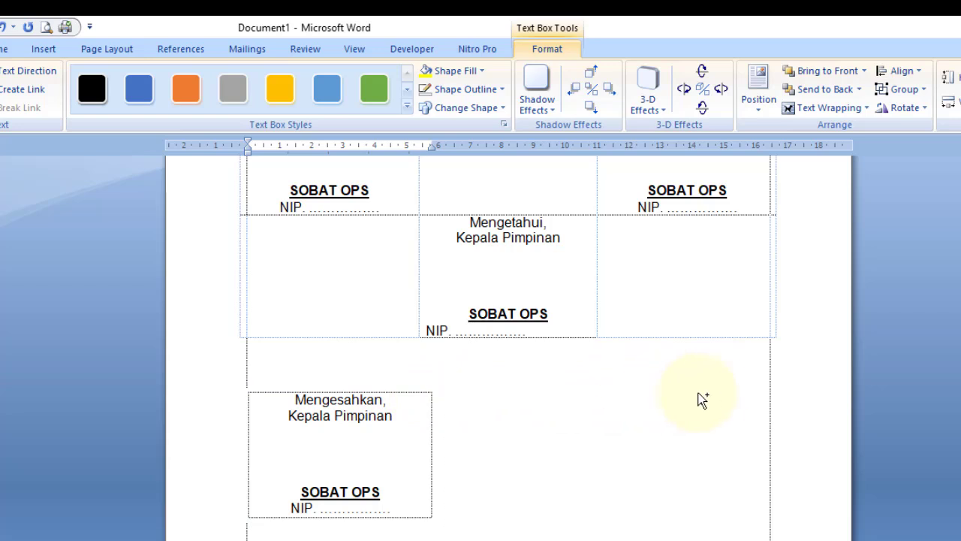
drag(739, 396, 576, 526)
scroll(605, 436, down, 4)
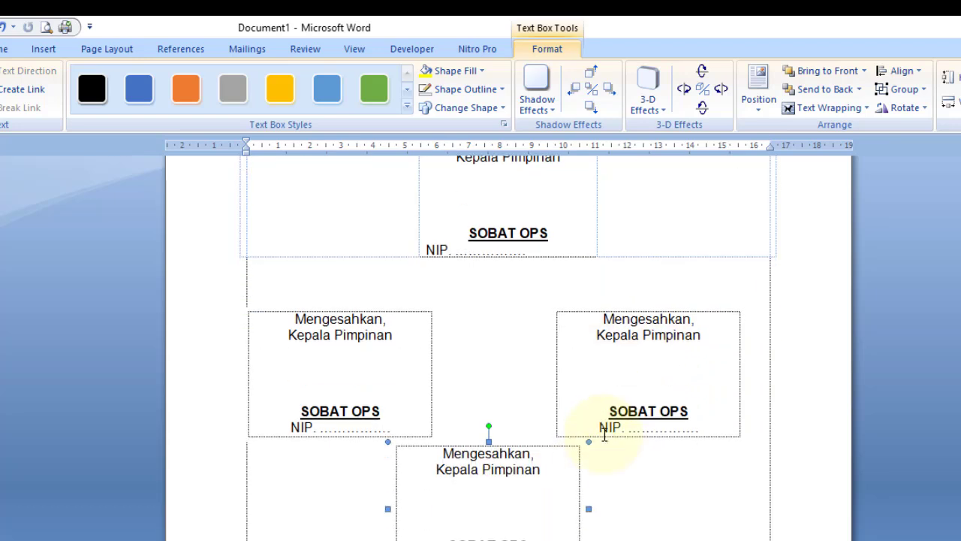
Step: Shift the upper-right text box closer to the right margin and centre the lower text box between the two upper ones
scroll(613, 425, up, 1)
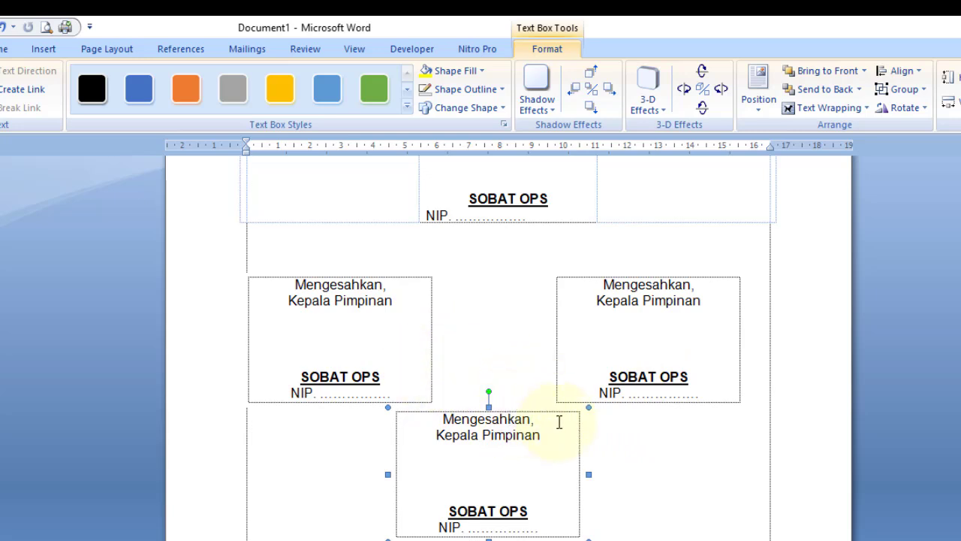
drag(689, 404, 712, 404)
click(529, 410)
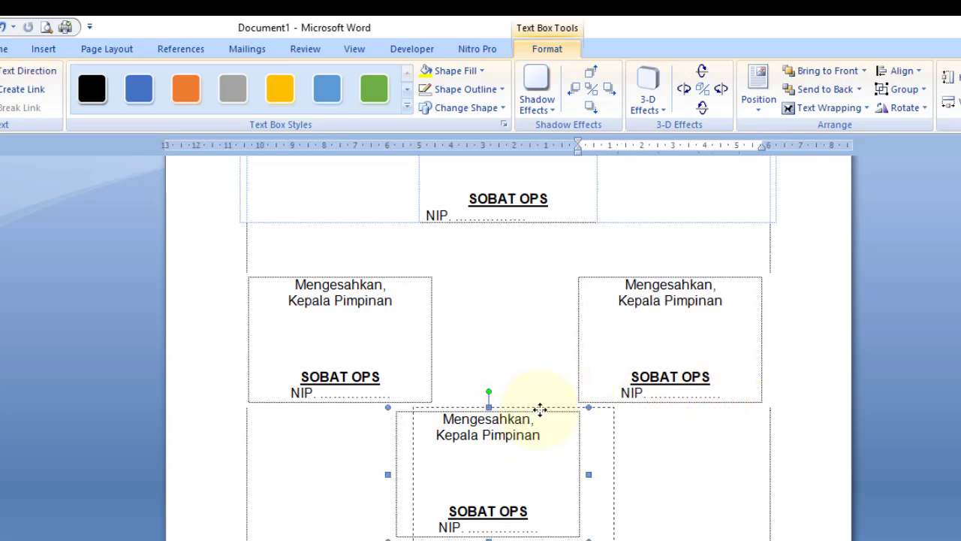
drag(540, 409, 540, 411)
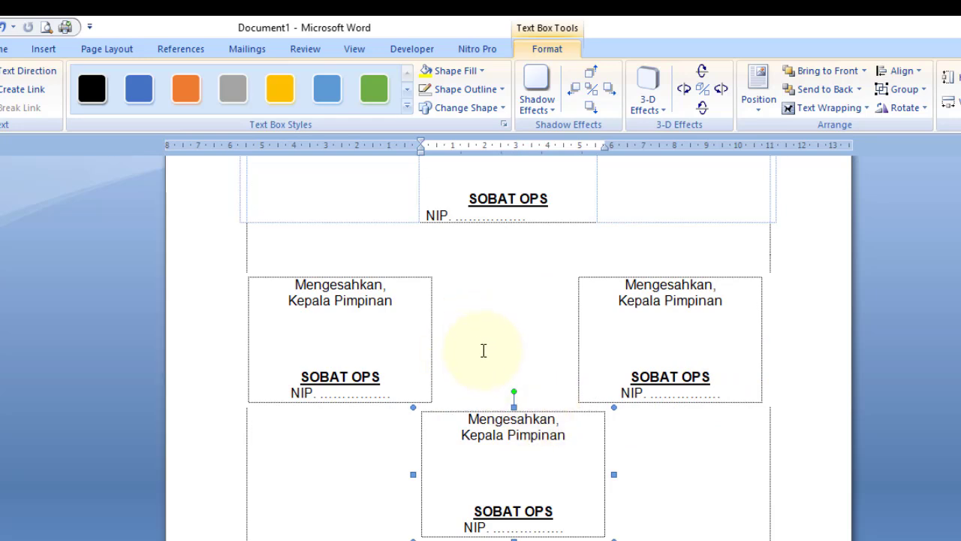
click(333, 444)
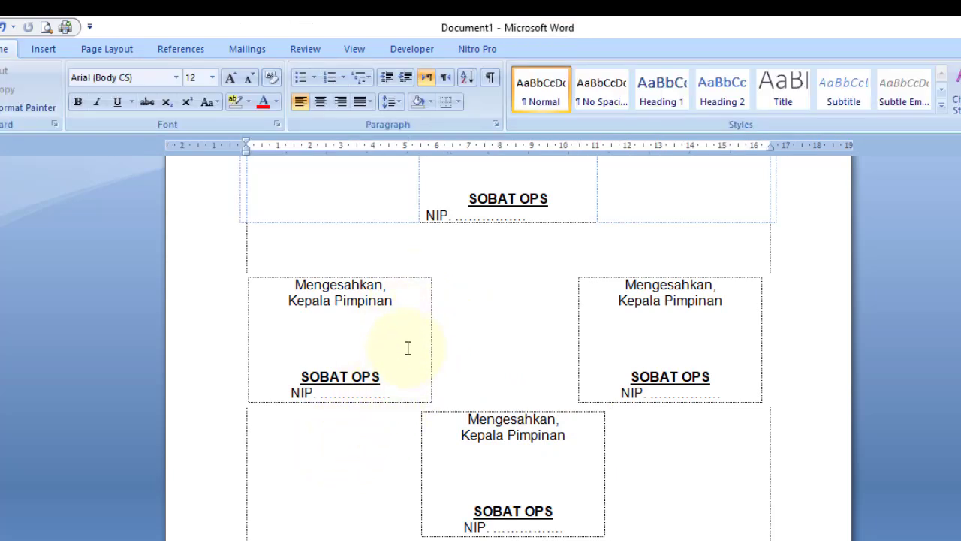
Step: Group the three signature text boxes into a single object
double_click(428, 278)
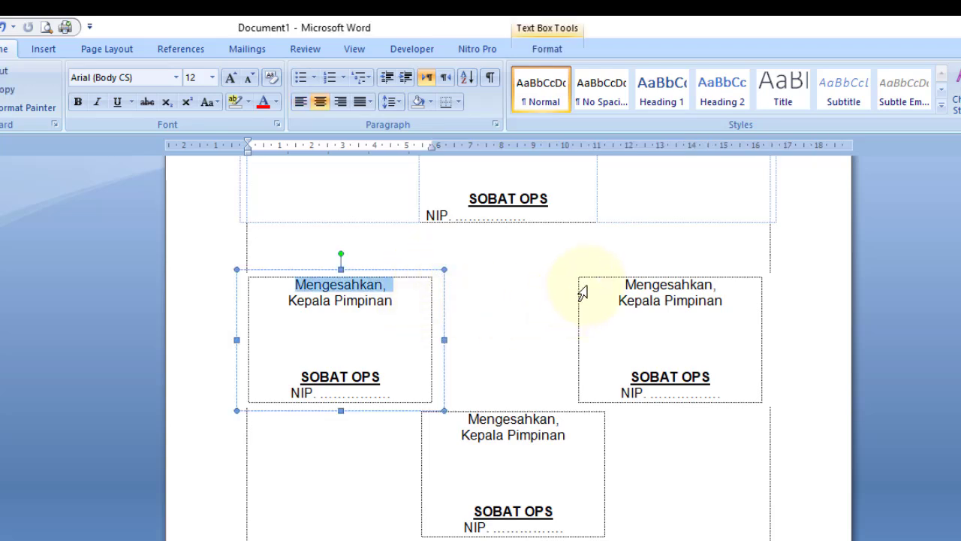
shift+click(590, 283)
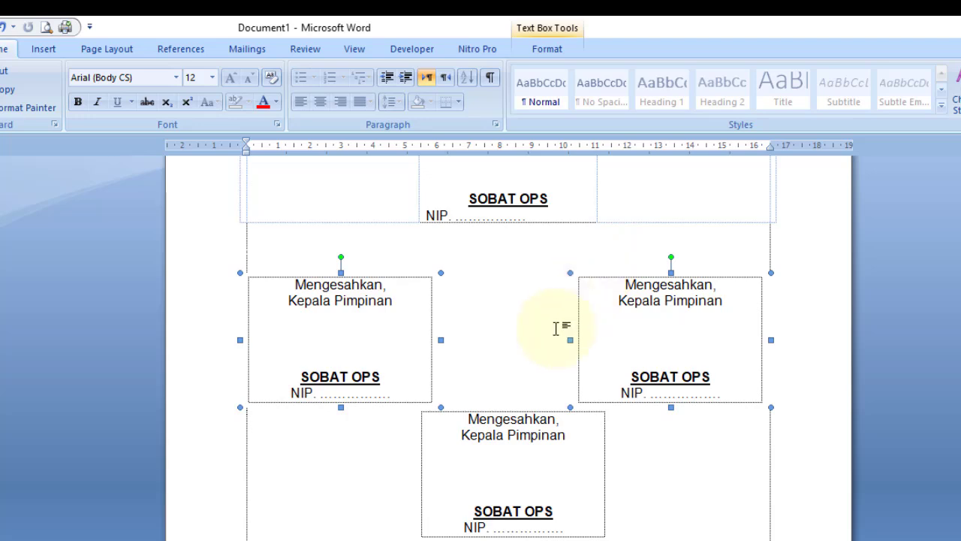
shift+click(599, 417)
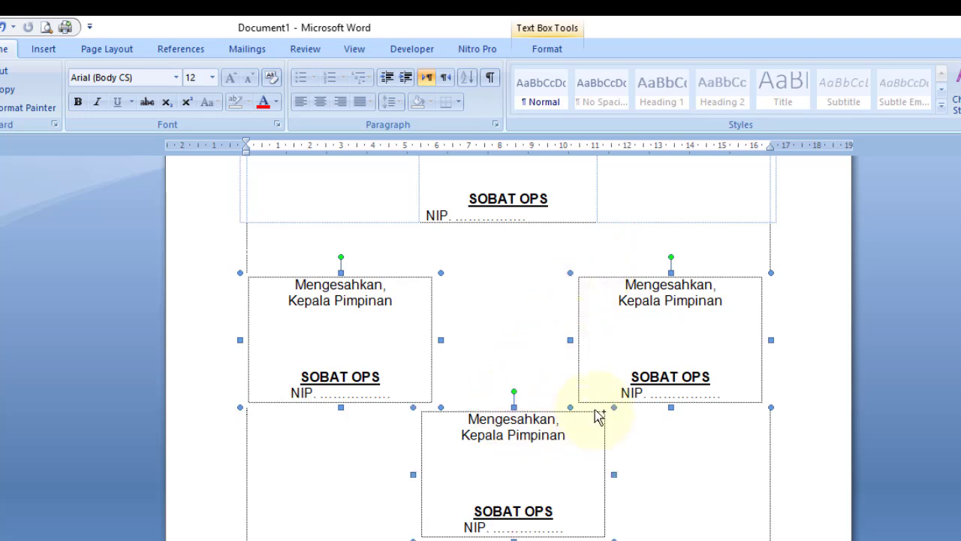
right_click(594, 408)
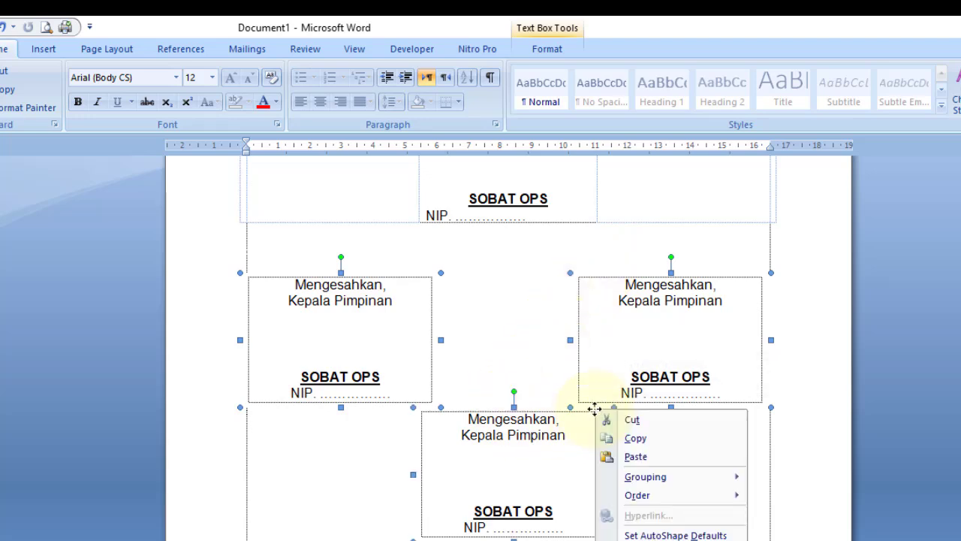
mouse_move(648, 479)
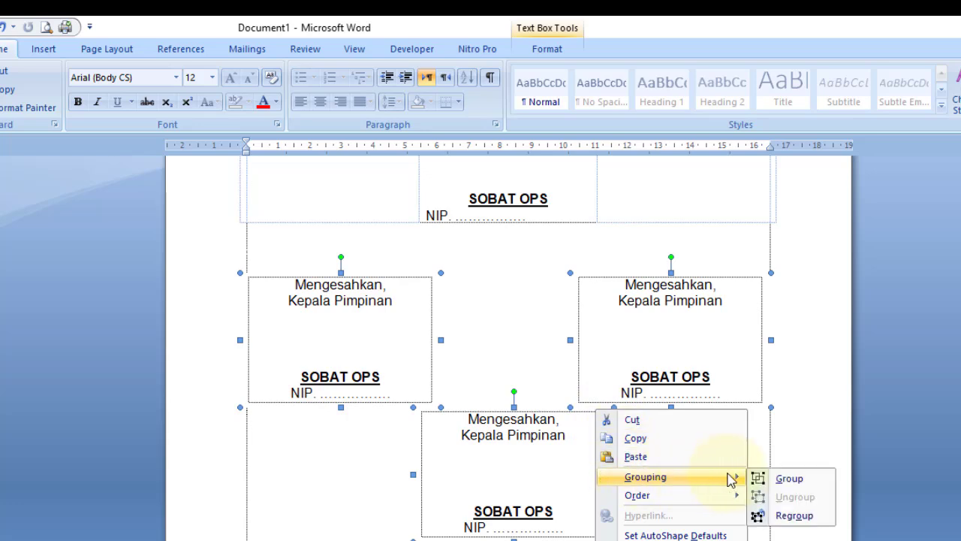
click(767, 481)
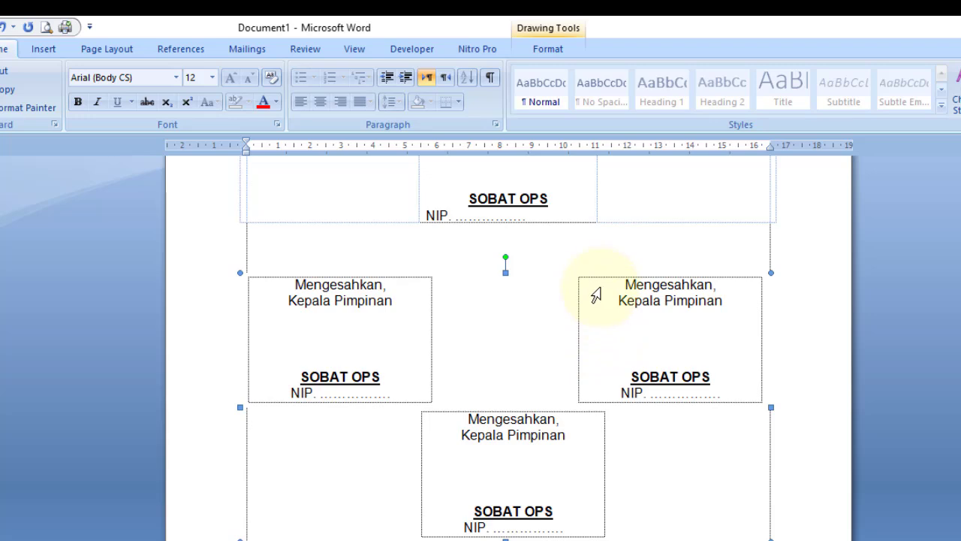
Step: Move the grouped signature text boxes up slightly, closer to the table above, and deselect the group
click(605, 275)
drag(605, 275, 603, 257)
click(544, 480)
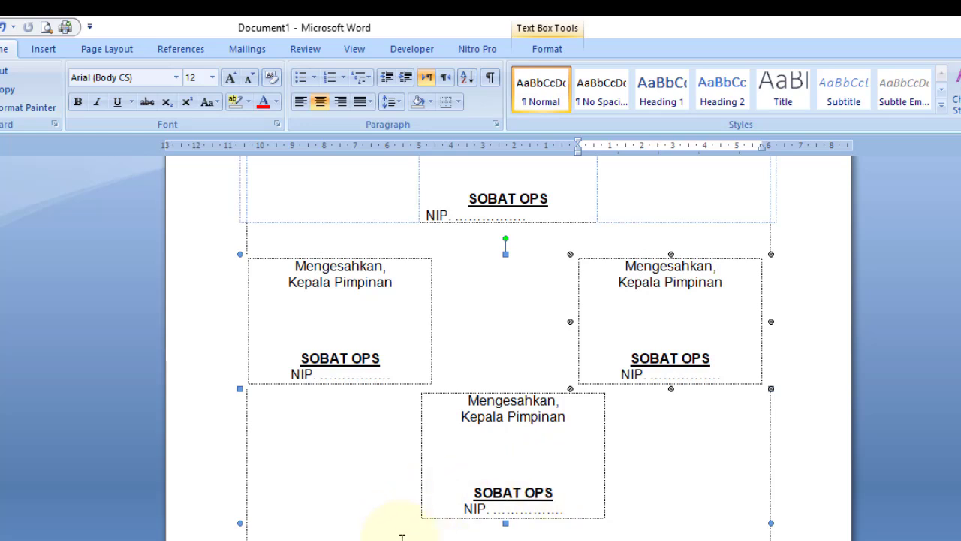
click(401, 537)
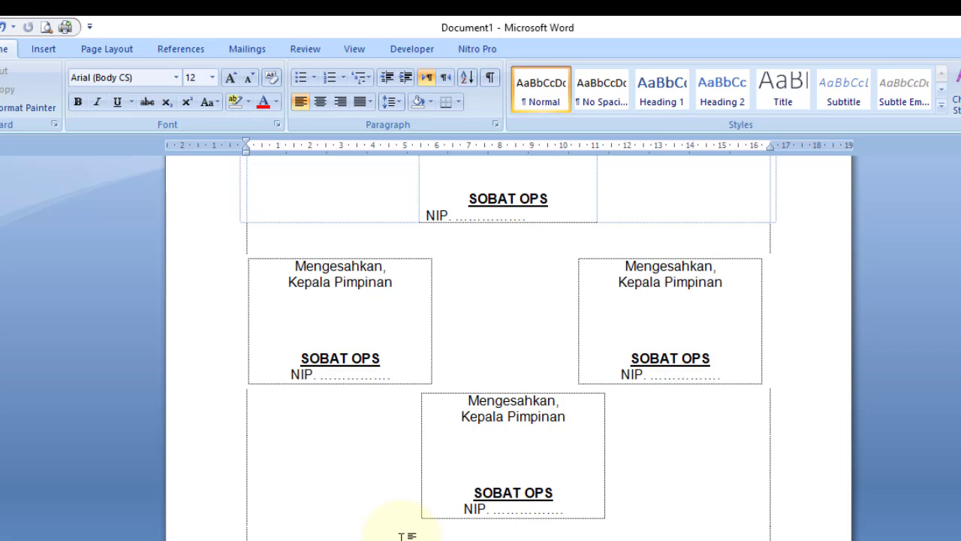
Step: With the ruler shown, set centre tab stops at 4 cm, 8 cm and about 12.8 cm for the blank page below the text boxes
scroll(402, 536, down, 4)
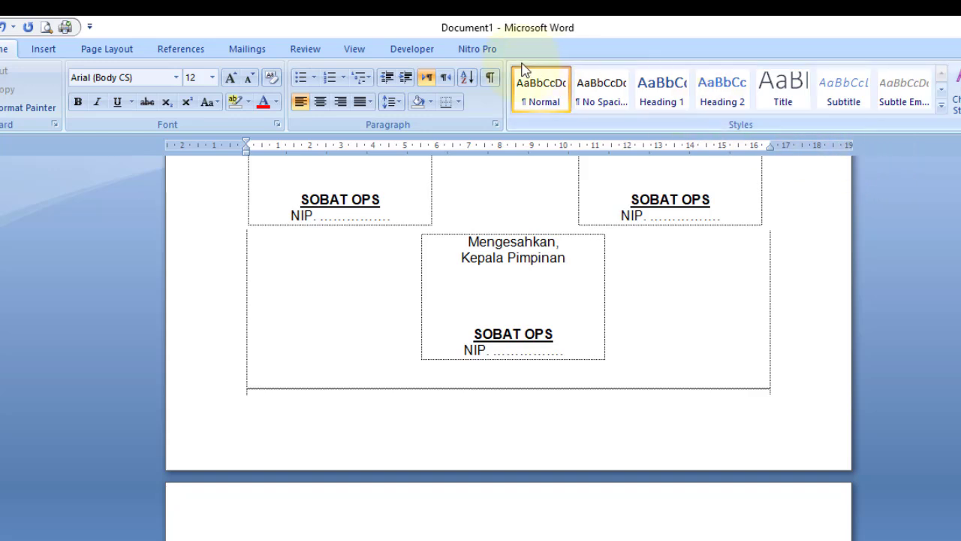
click(356, 50)
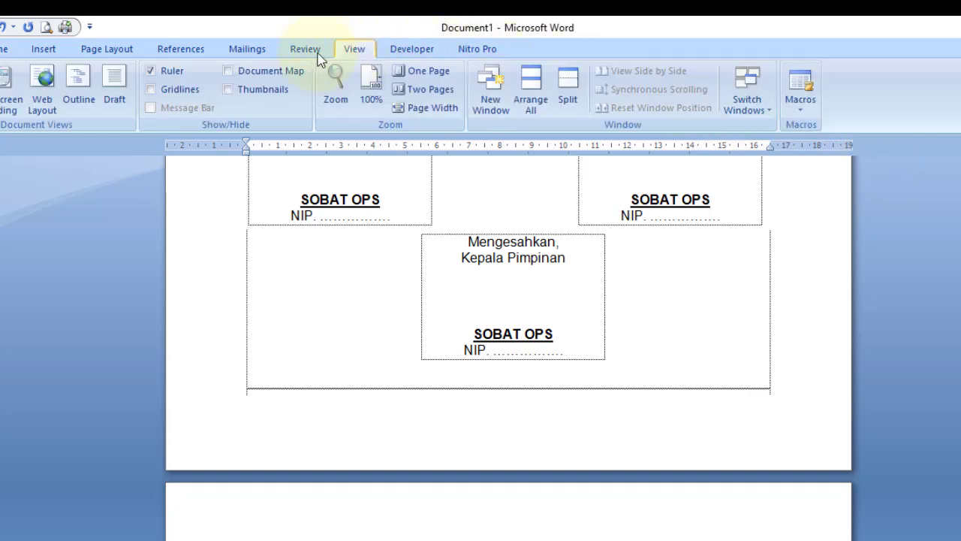
click(170, 73)
click(171, 74)
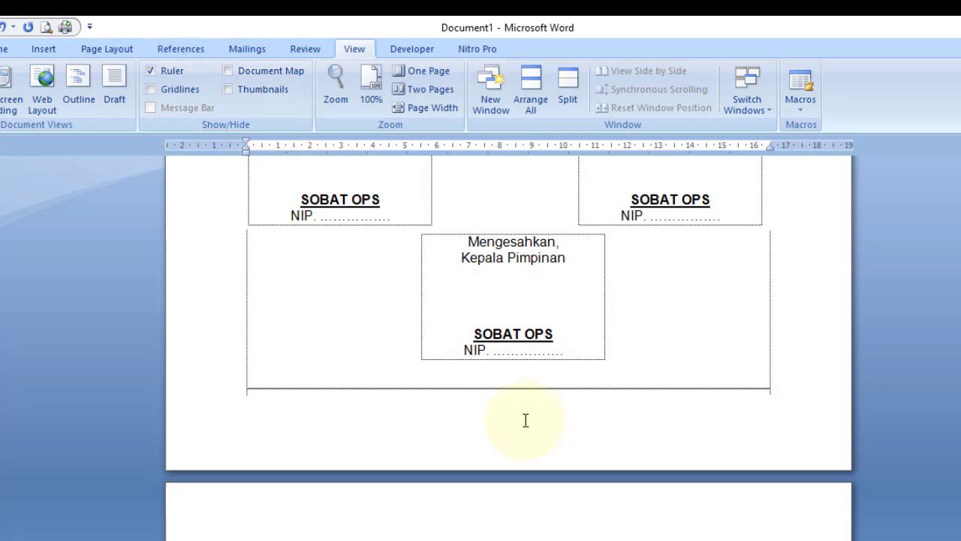
scroll(549, 435, down, 2)
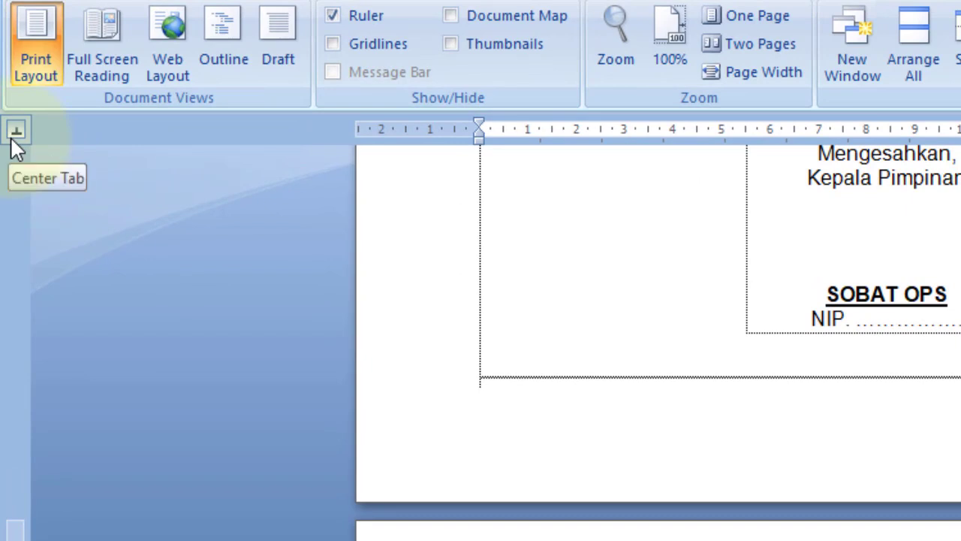
click(17, 132)
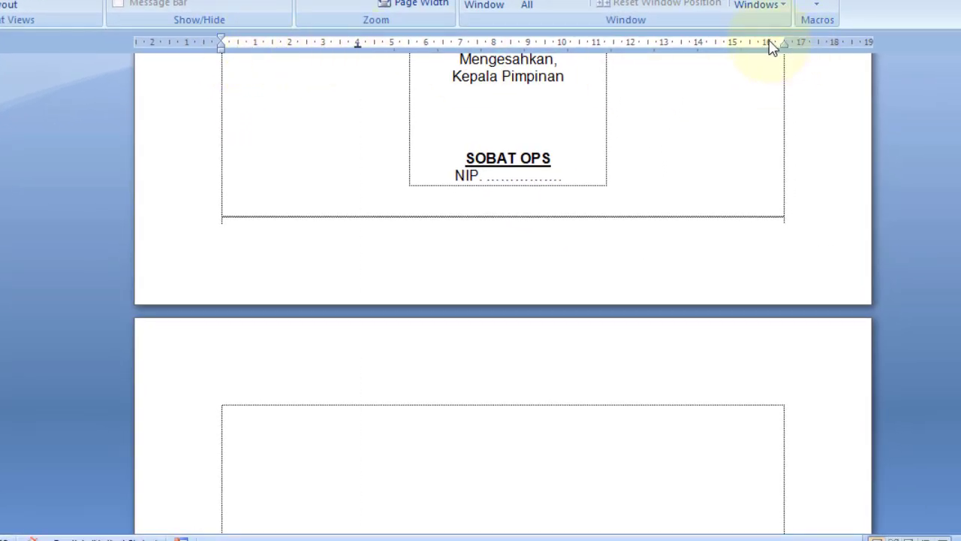
click(631, 44)
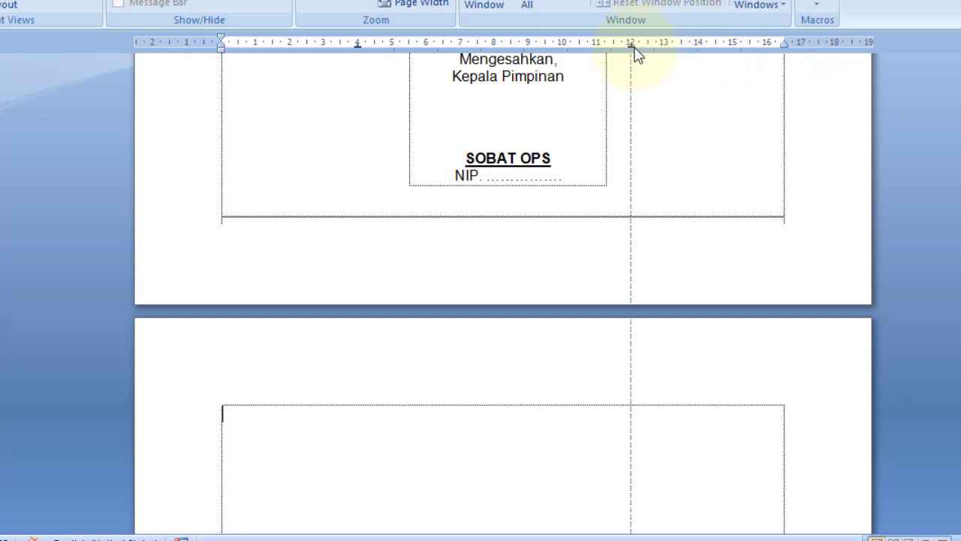
drag(633, 46, 658, 47)
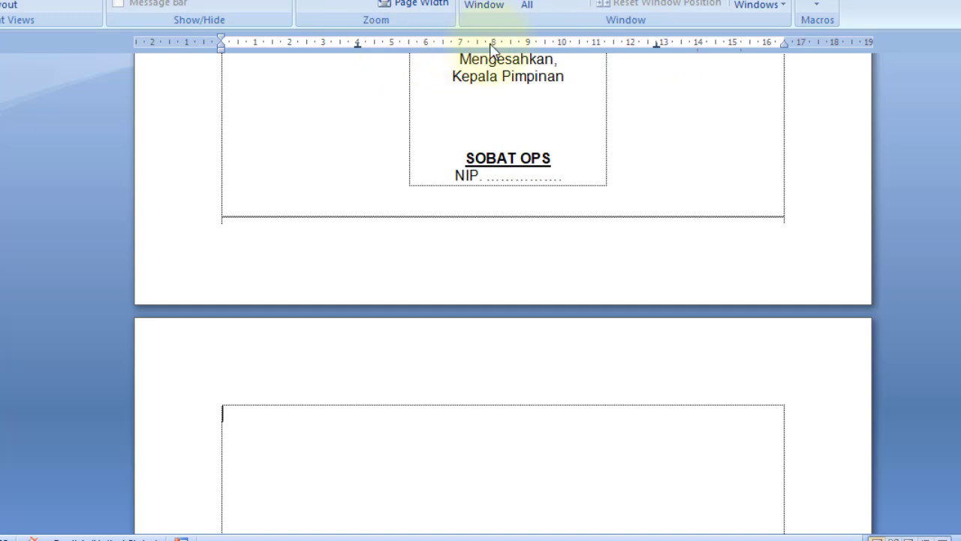
drag(489, 46, 494, 48)
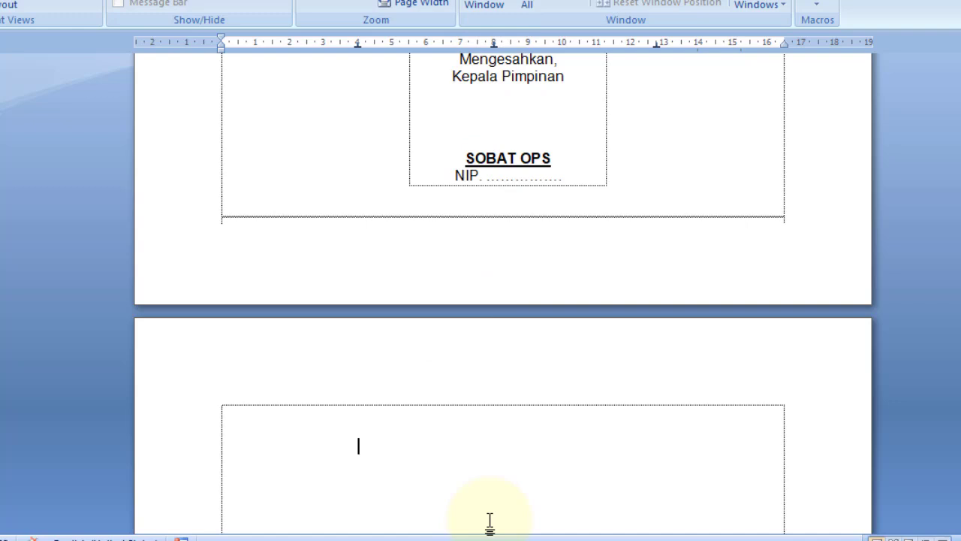
Step: Enter "Mengesahkan" and, on the line below, "Kepala Pimpinan" at the first tab stop and "Kepala Cabang" at the last one
text(engeta)
key(BackSpace)
key(BackSpace)
text(sahkan)
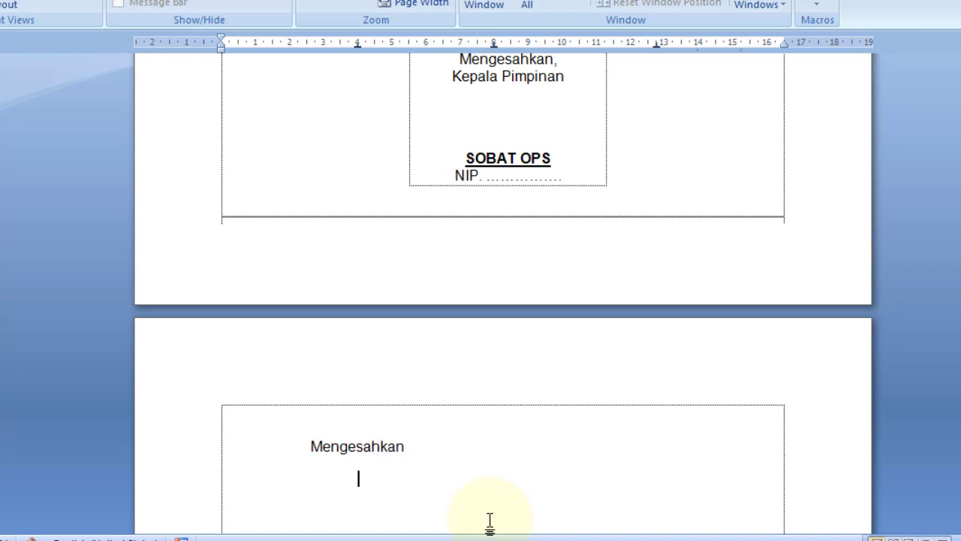
text( Kepala Pi)
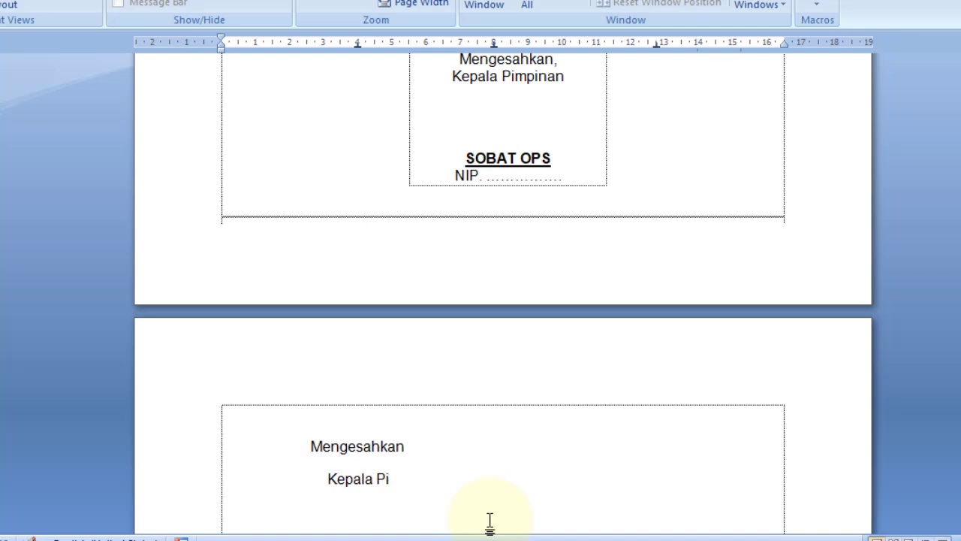
text(mpinan )
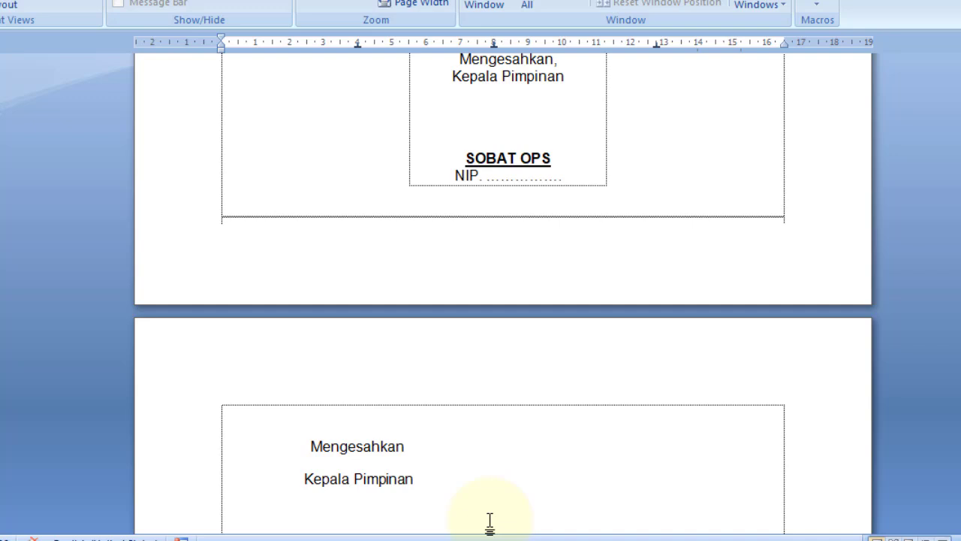
text(Kepala Cabang)
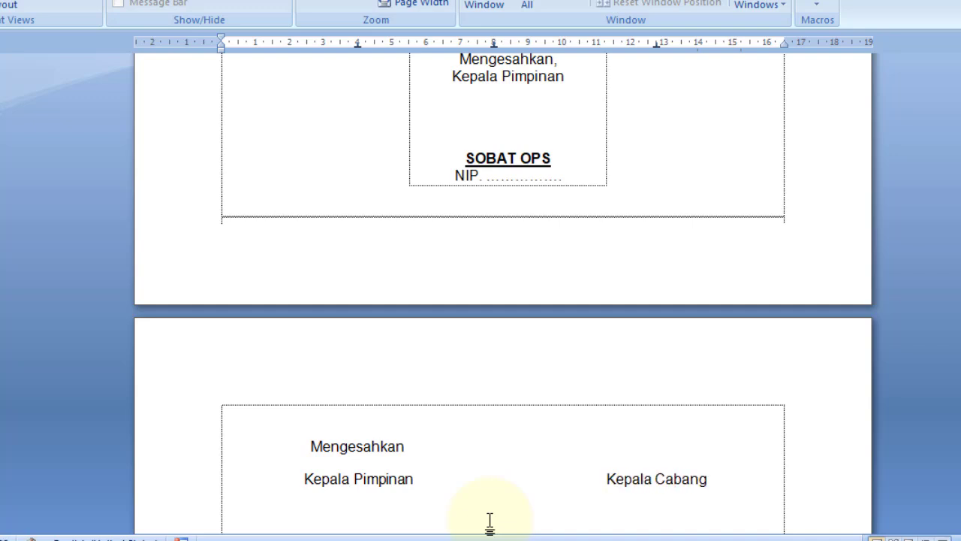
Step: Leave signing space below the titles and enter "SOBAT OPS" at both the first and the last tab stop
scroll(676, 476, down, 2)
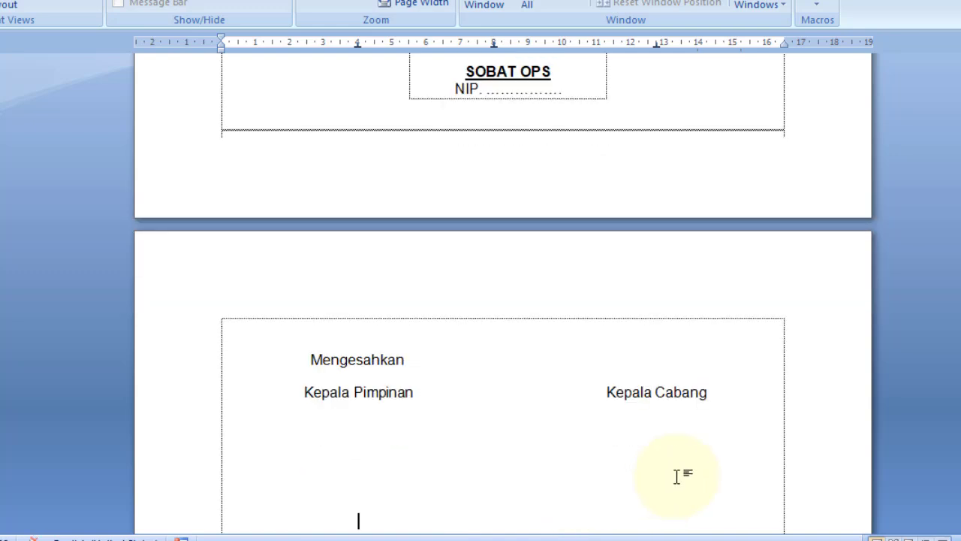
text(SOBAT OPS	)
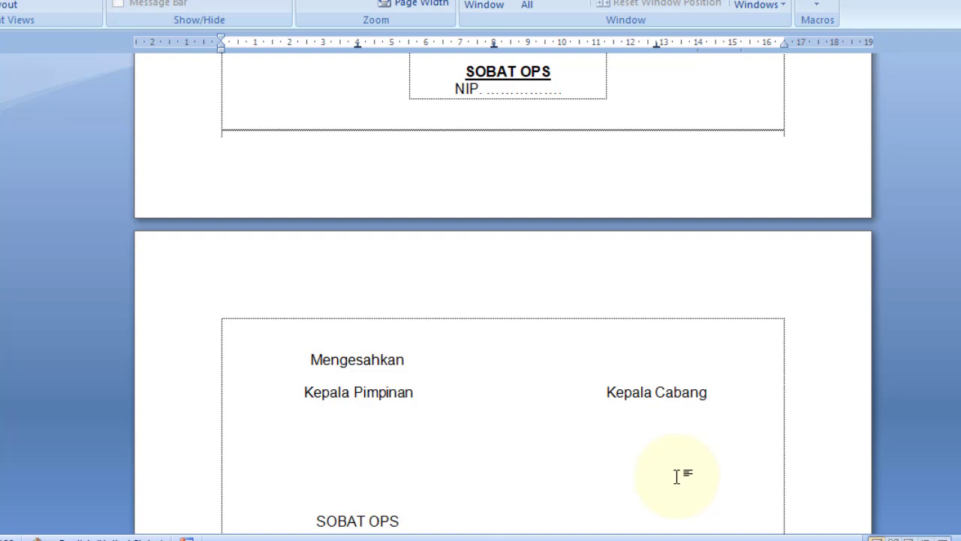
text(SOBAT OPS)
Step: Enter "NIP. xcxccc" under the first SOBAT OPS and paste a copy of it under the second one at the last tab stop
scroll(677, 476, down, 1)
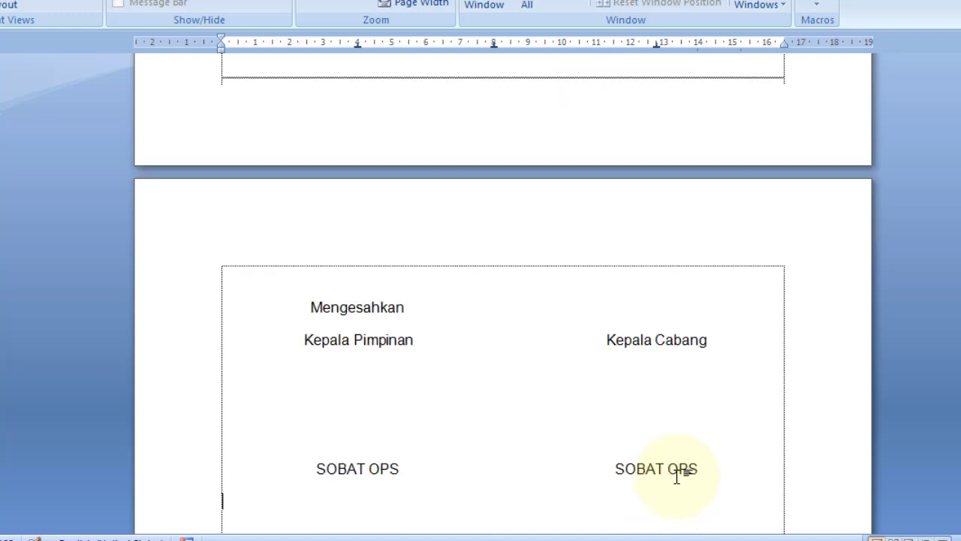
text(NIP. xcxccc)
key(shift+Left)
key(shift+Left)
key(shift+Left)
key(shift+Left)
key(shift+Left)
key(shift+Left)
key(shift+Left)
key(shift+Left)
key(shift+Left)
key(shift+Left)
key(shift+Left)
key(ctrl+c)
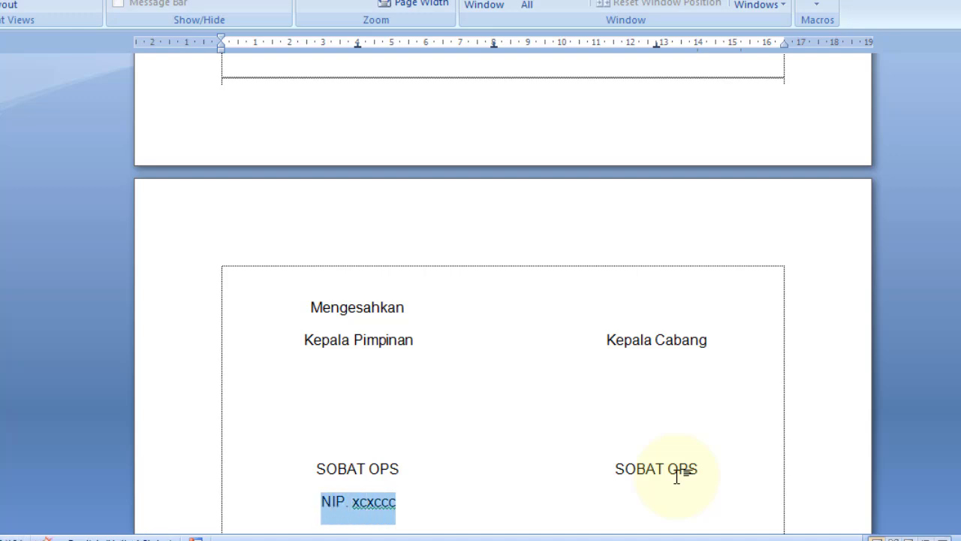
right_click(366, 505)
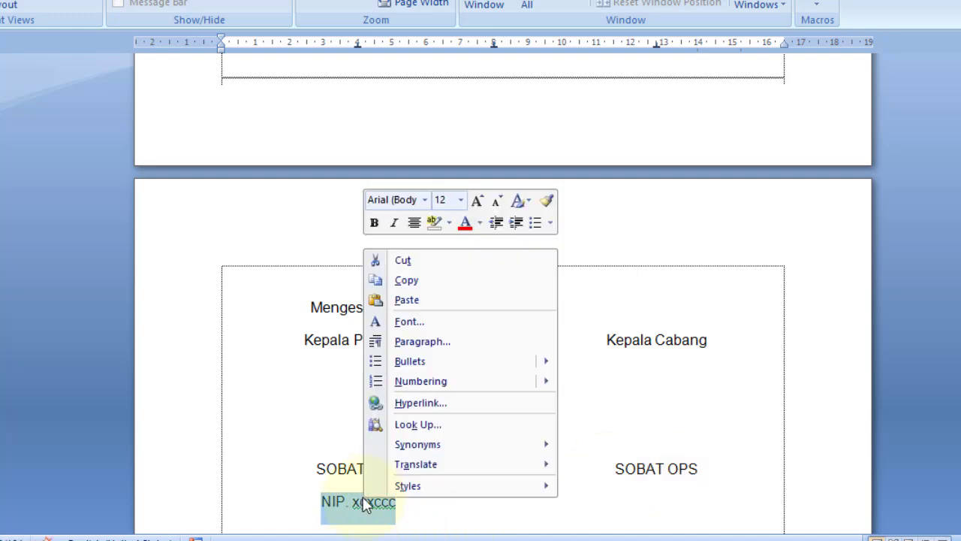
click(408, 281)
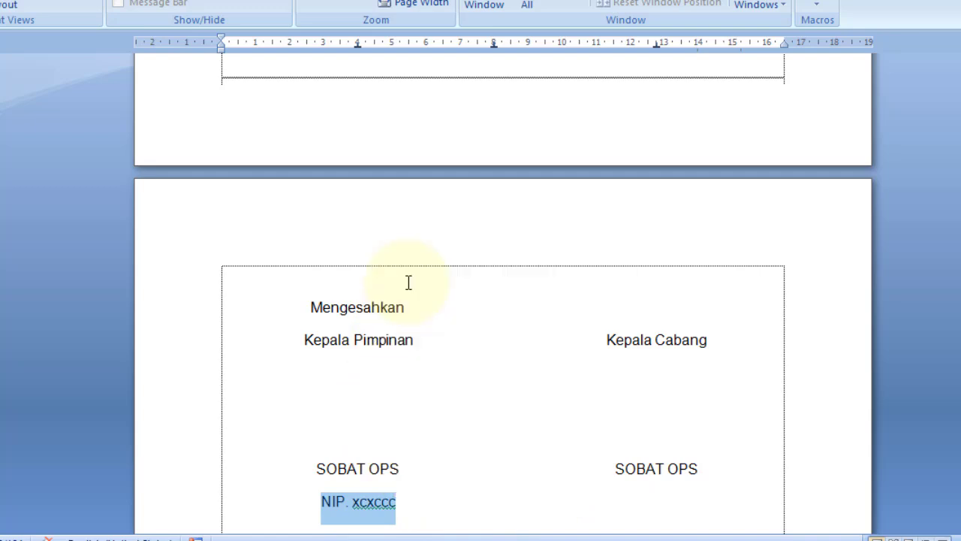
click(424, 497)
key(Tab)
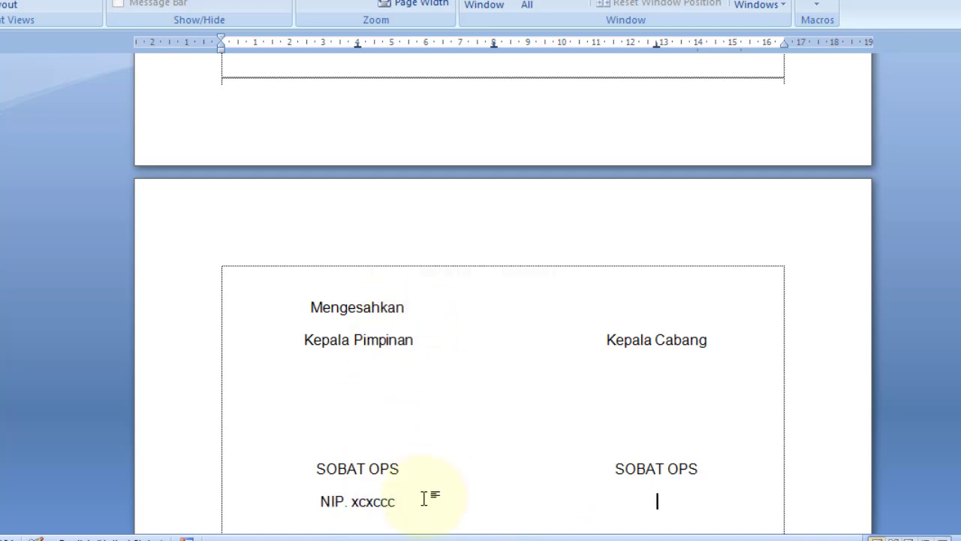
key(ctrl+v)
Step: Enter "Megetahui" and, on the line below, "Pengawas" at the middle tab stop beneath the two signature blocks
scroll(751, 465, down, 2)
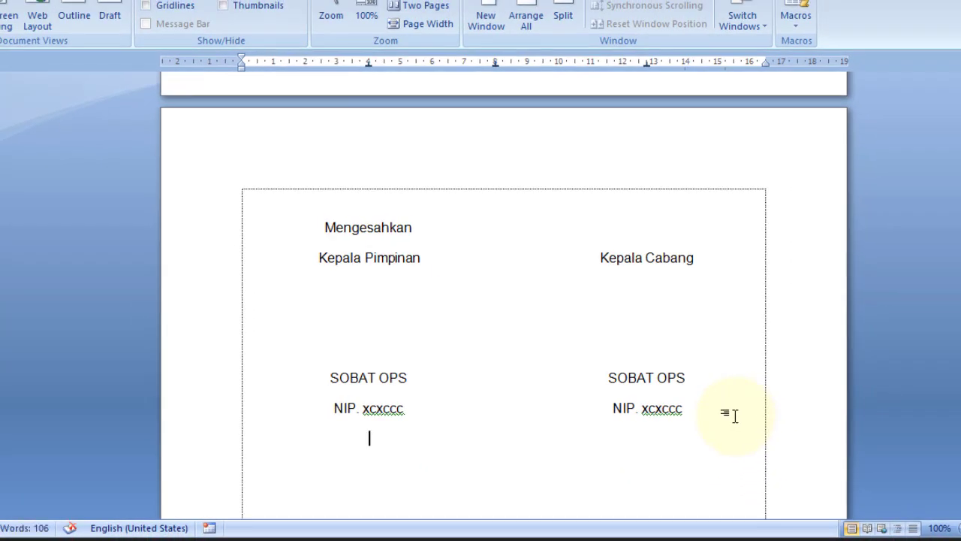
key(Tab)
text(Megetahui)
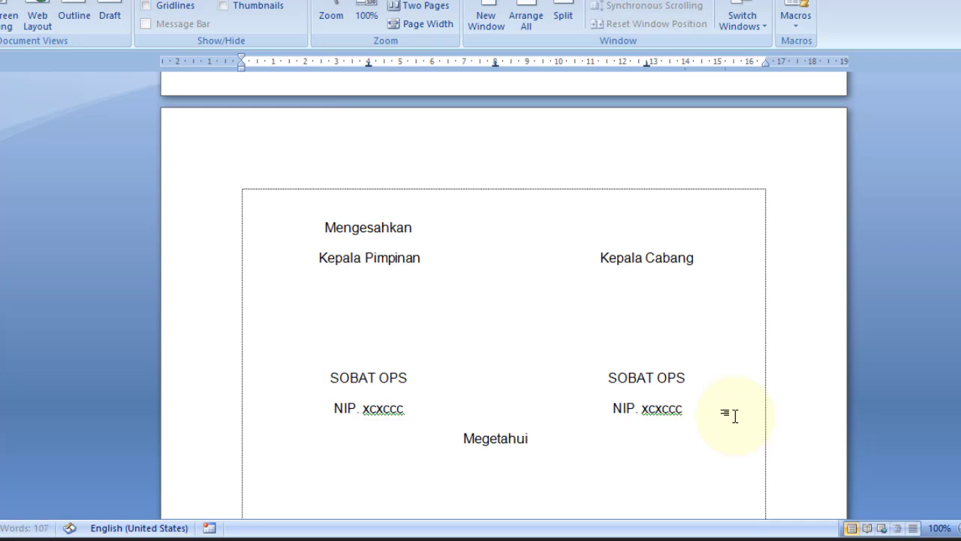
key(Return)
key(Tab)
text(Pengawas)
Step: Leave space under Pengawas and complete the middle block with "SOBAT OPS" above a pasted "NIP. xcxccc" line
key(Return)
key(Return)
key(Return)
key(Tab)
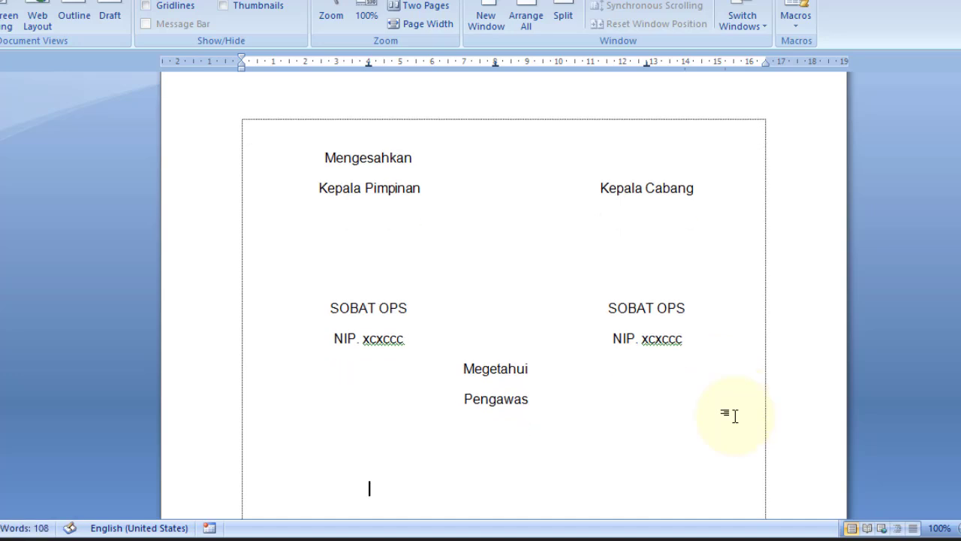
key(Tab)
key(ctrl+v)
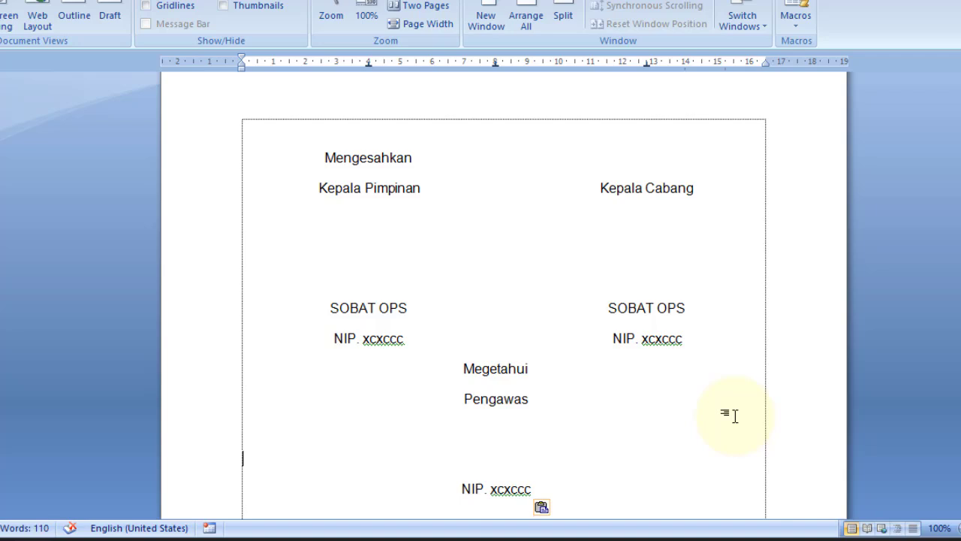
key(Tab)
key(Tab)
text(SOBAT OPS)
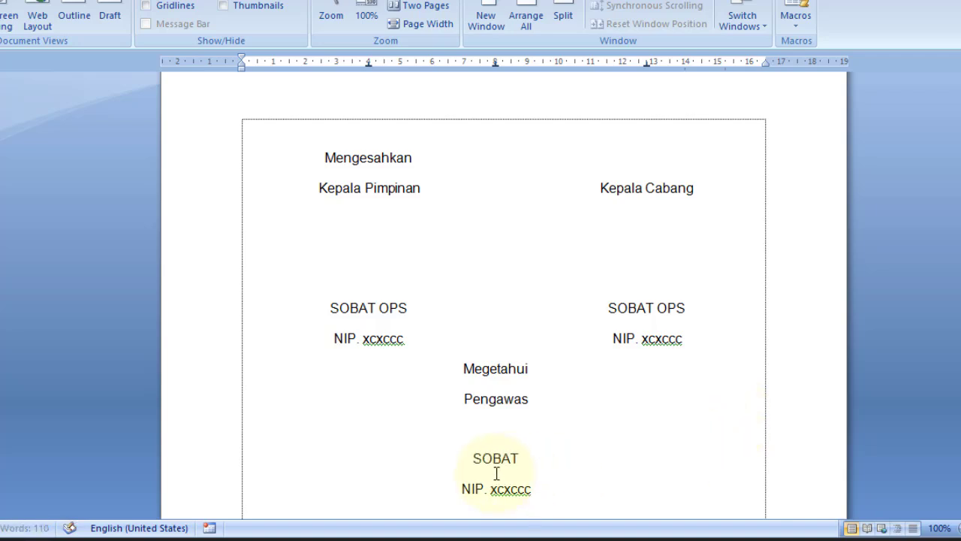
Step: Add two blank lines between Pengawas and SOBAT OPS to enlarge the middle block's signing space
click(371, 231)
click(516, 430)
key(Return)
key(Return)
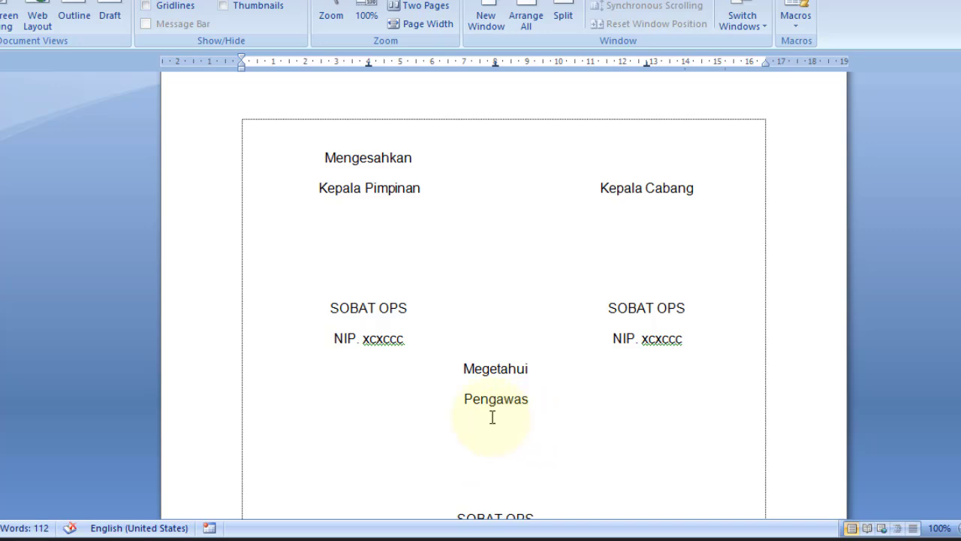
scroll(321, 220, down, 2)
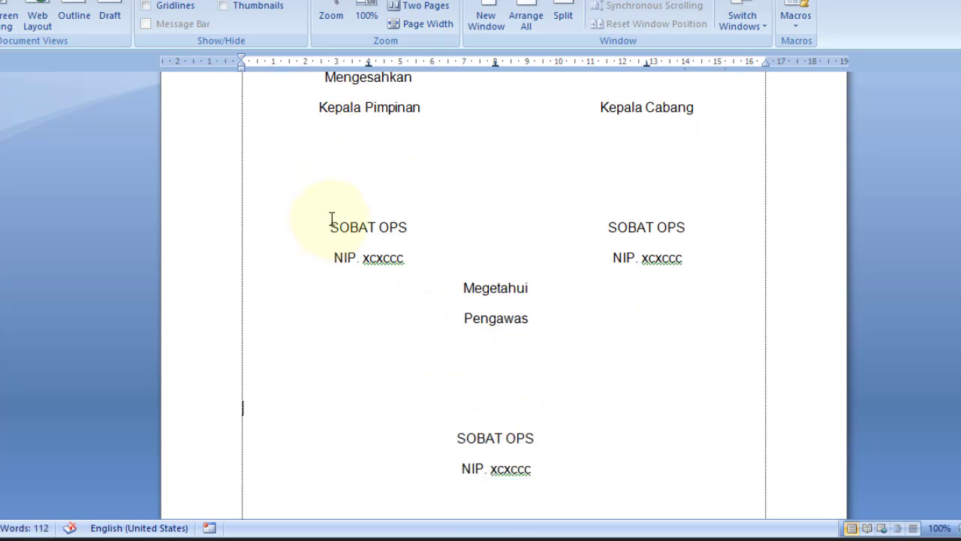